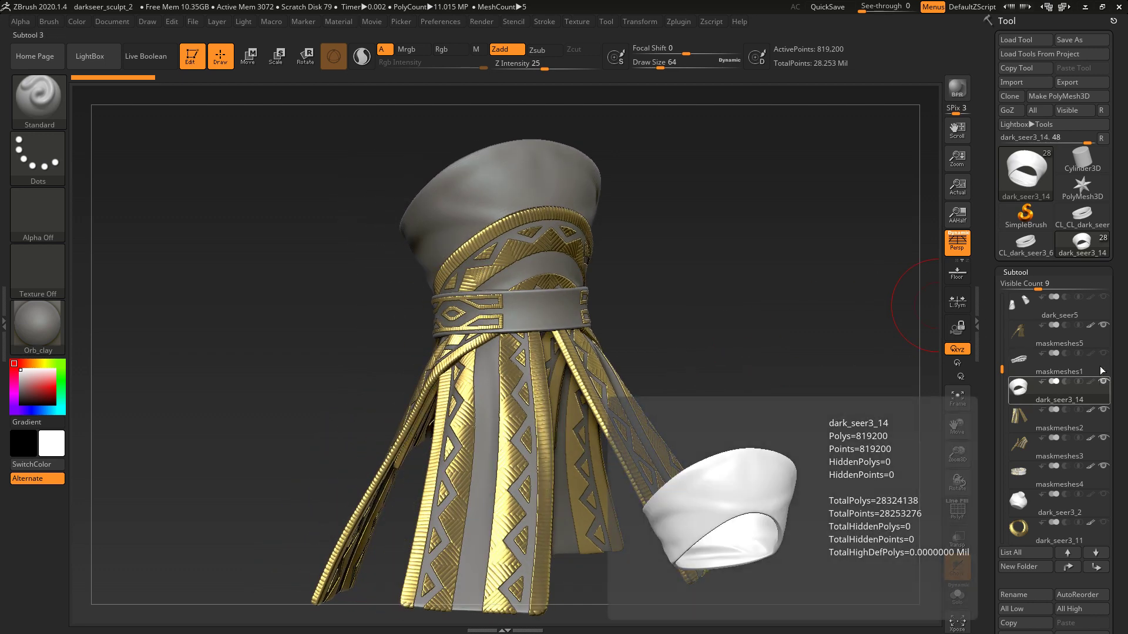
- Hide the other subtools so only dark_seer3_14 and maskmeshes1 are shown, and frame them in the view
mouse_move(1107, 358)
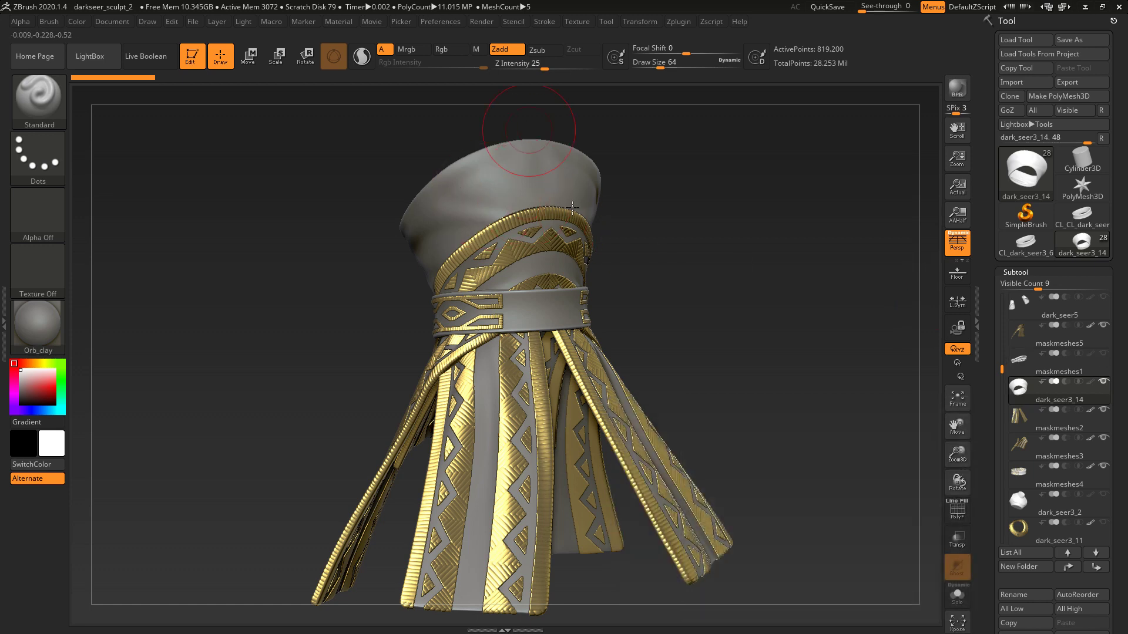
left_click(1104, 353)
left_click_drag(690, 244, 814, 315)
left_click(1104, 409)
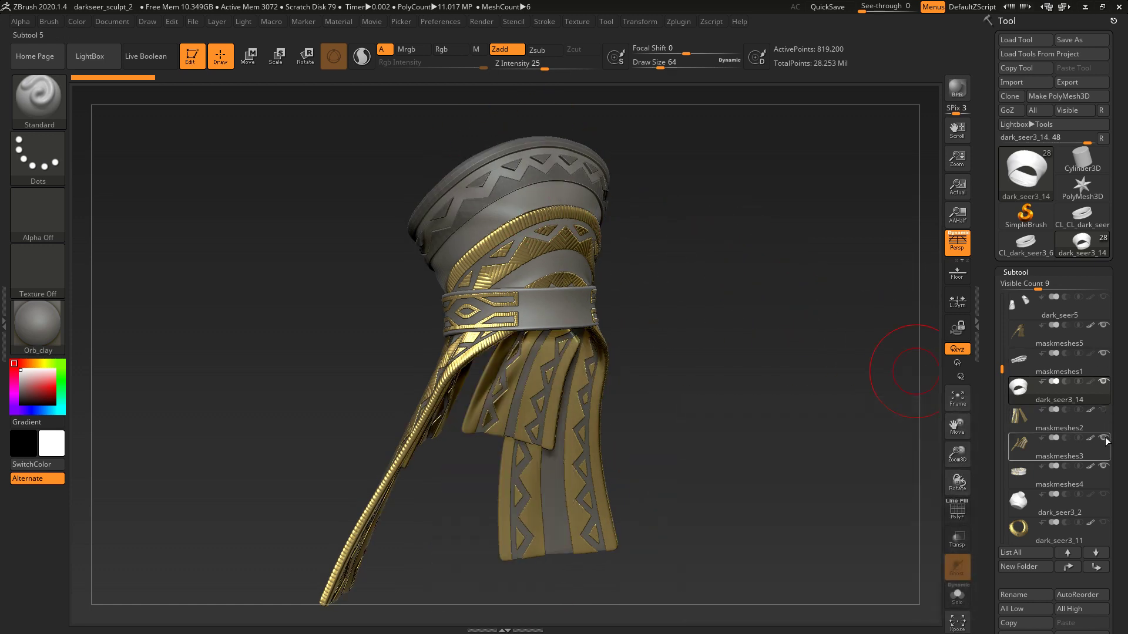
left_click(1104, 437)
left_click(1104, 354)
left_click(1103, 325)
left_click_drag(740, 367, 687, 355)
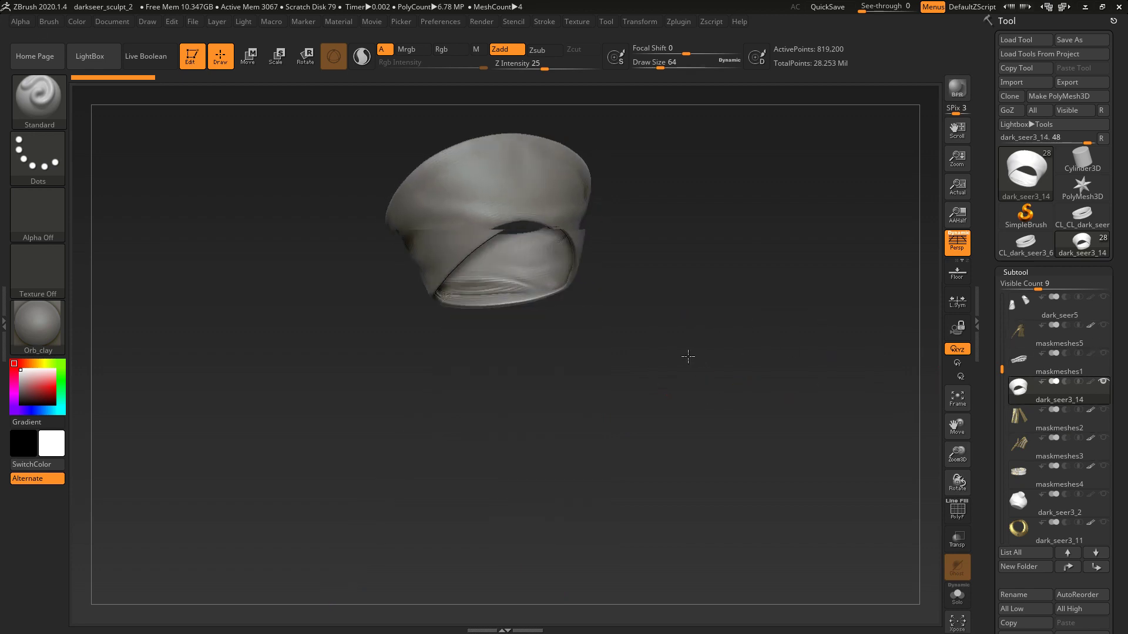
left_click(1104, 354)
left_click(958, 398)
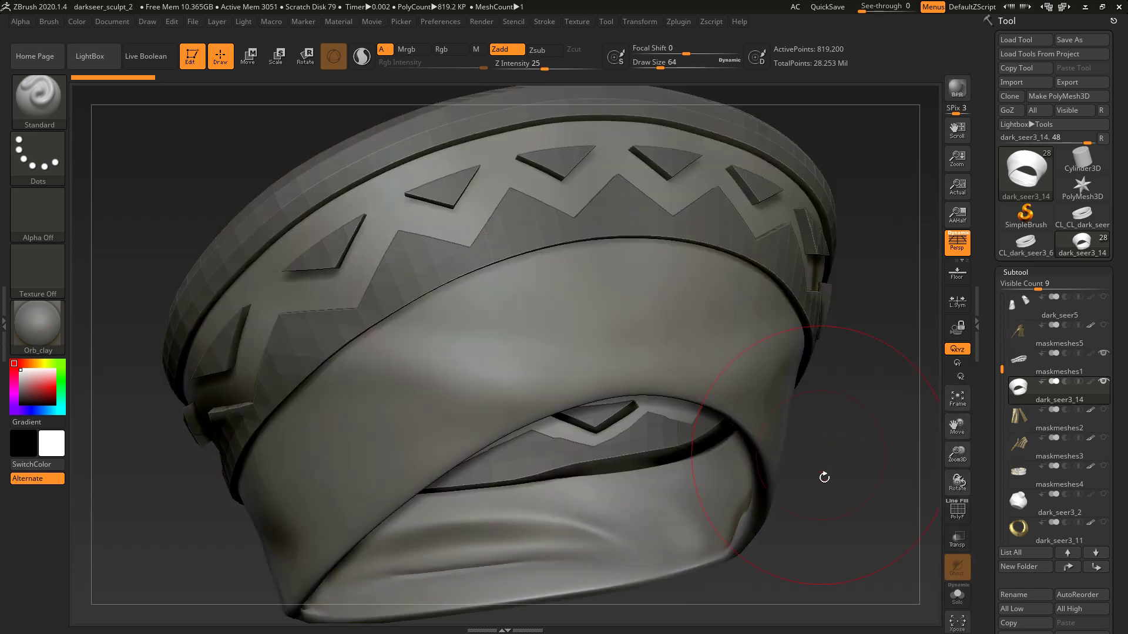
left_click_drag(822, 478, 886, 472)
left_click_drag(966, 454, 764, 425)
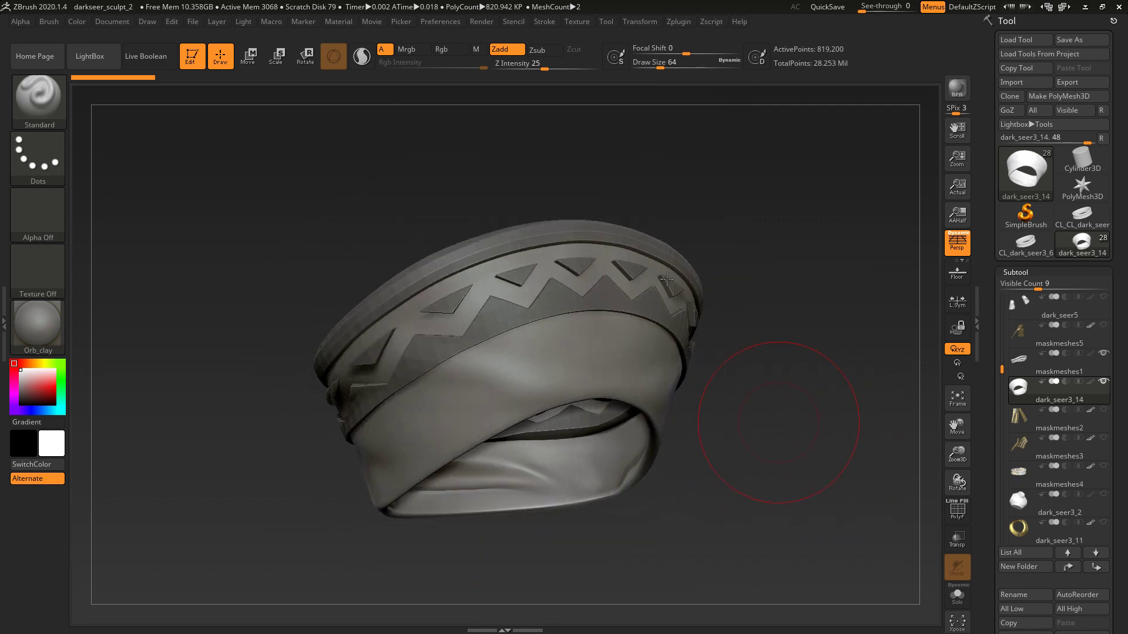
- Select the DamStandard sculpting brush
left_click(57, 125)
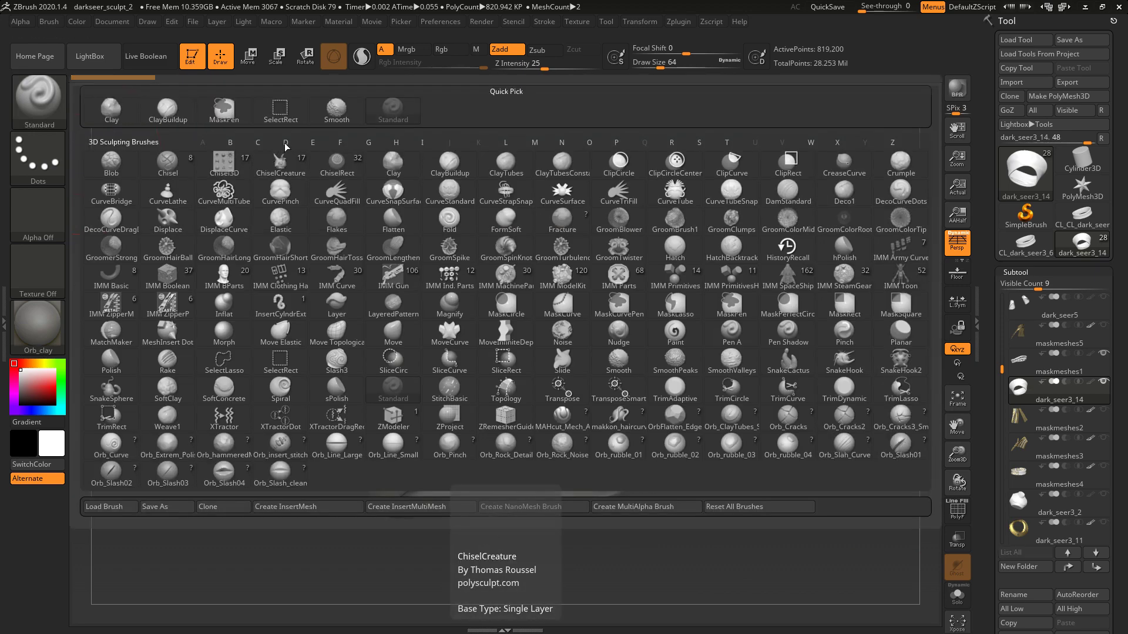
key("d")
left_click(797, 198)
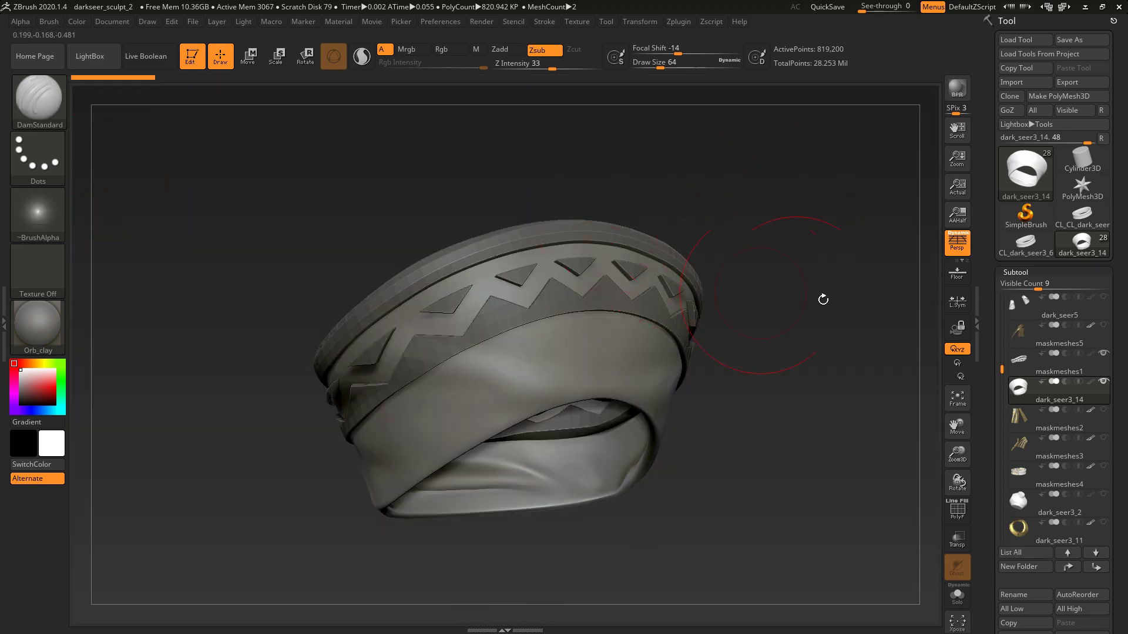
- Subdivide the dark_seer3_14 collar mesh by one more level
left_click_drag(818, 297, 803, 295)
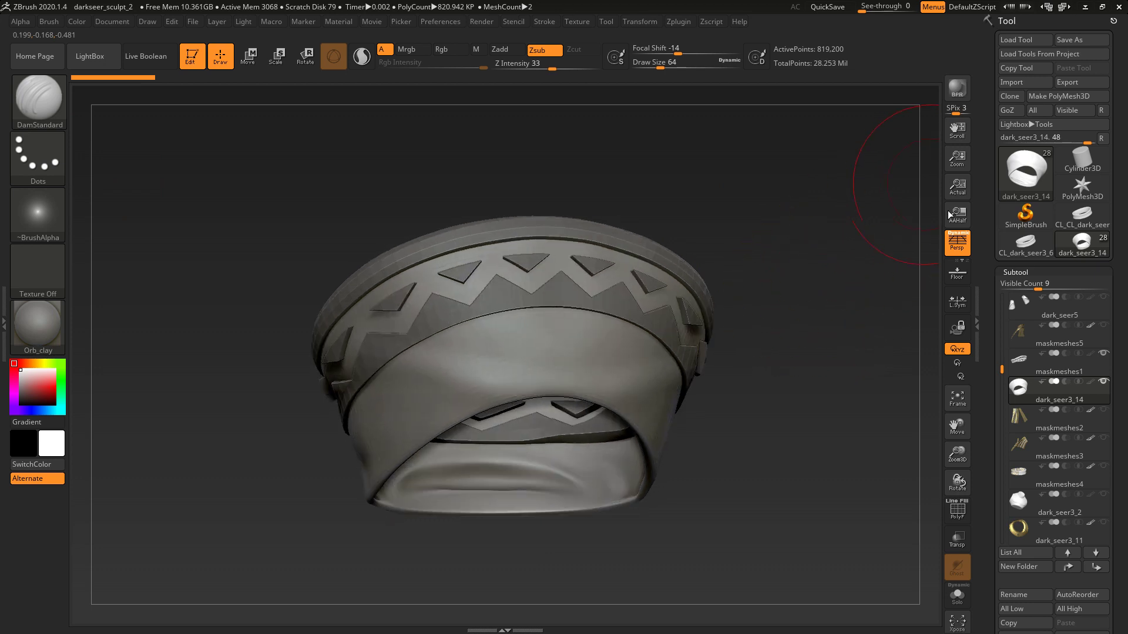
left_click_drag(814, 236, 813, 259)
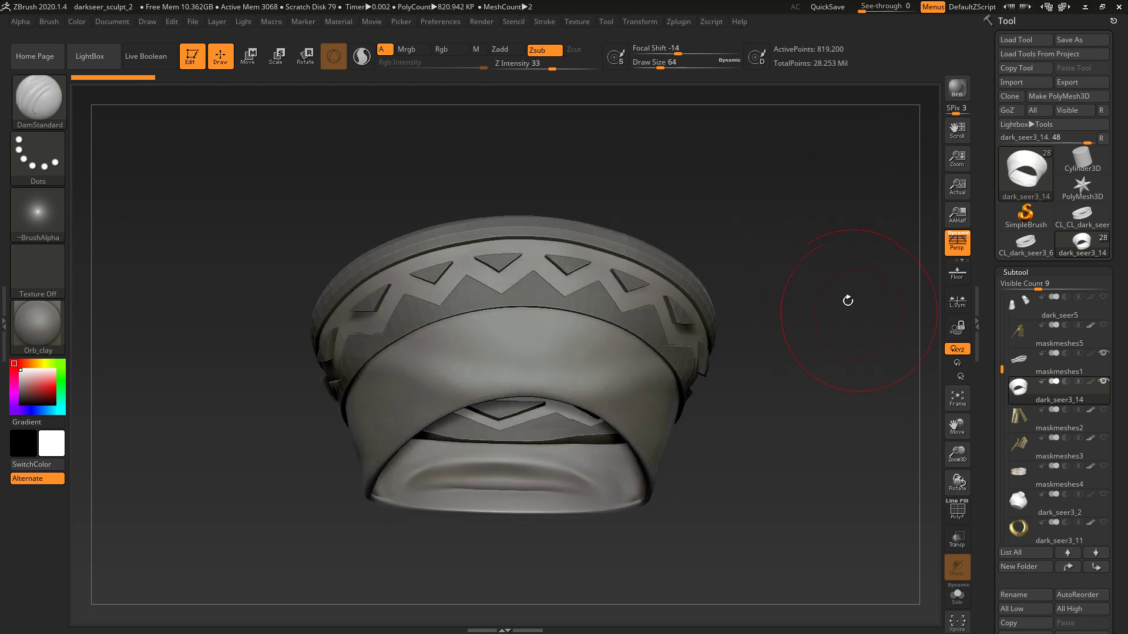
left_click_drag(847, 300, 793, 236)
left_click_drag(229, 238, 703, 217)
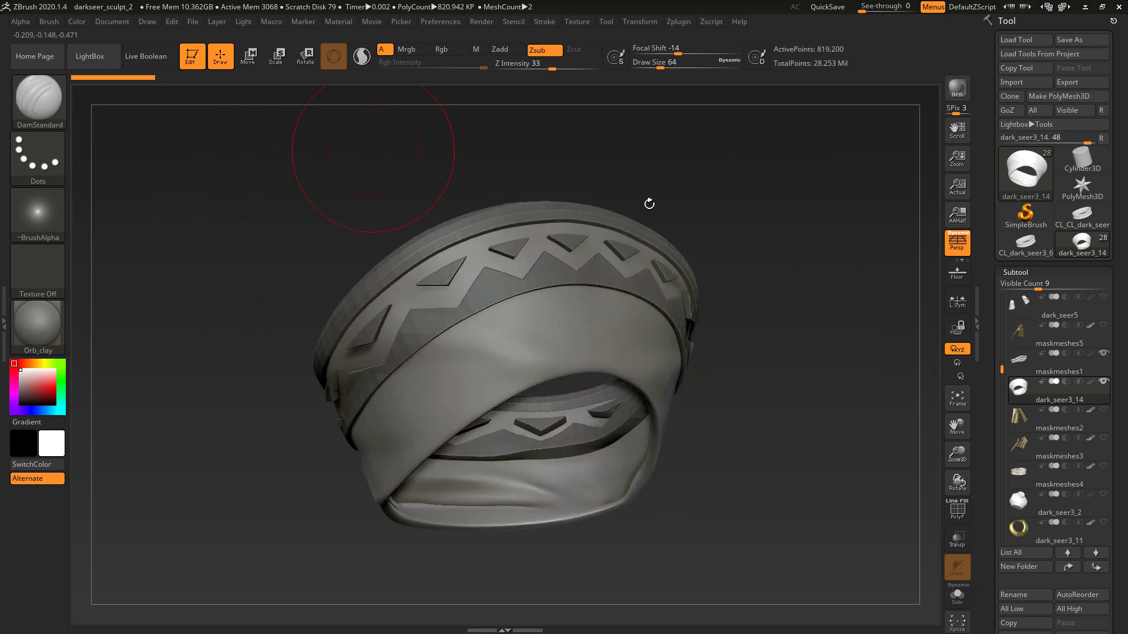
mouse_move(797, 226)
left_mouse_down()
mouse_move(818, 209)
mouse_move(783, 241)
mouse_move(788, 229)
mouse_move(800, 214)
mouse_move(790, 269)
mouse_move(775, 272)
mouse_move(812, 297)
left_mouse_up()
key("ctrl+d")
- Select the maskmeshes1 pattern subtool and merge it down with the dark_seer3_14 collar below it
left_click(1025, 368)
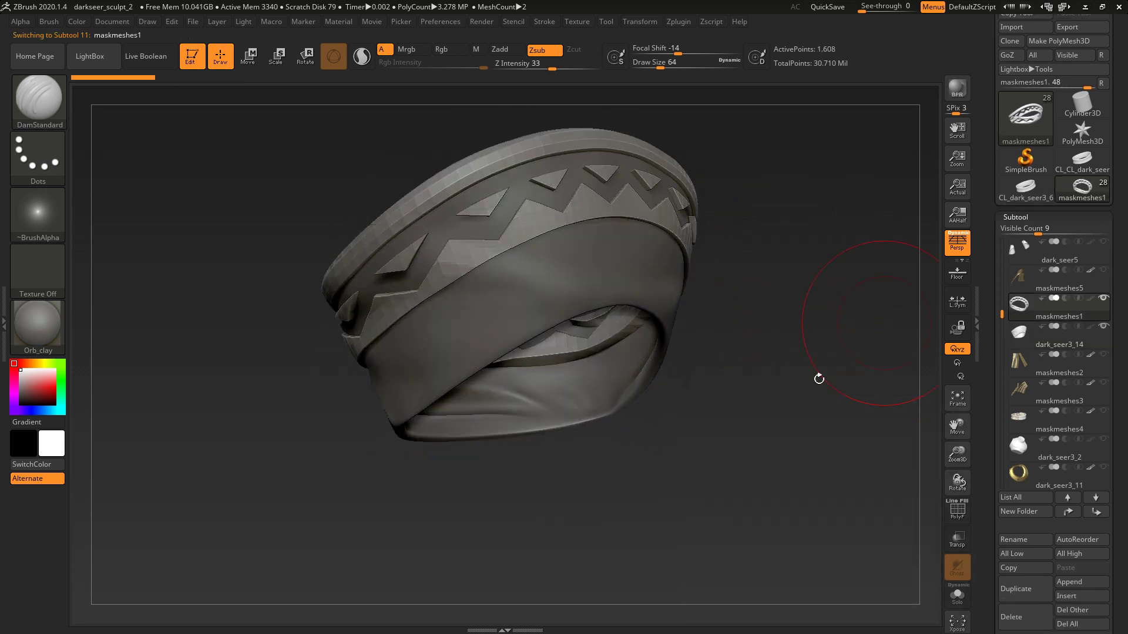
mouse_move(736, 368)
left_mouse_down()
mouse_move(725, 374)
mouse_move(795, 380)
left_mouse_up()
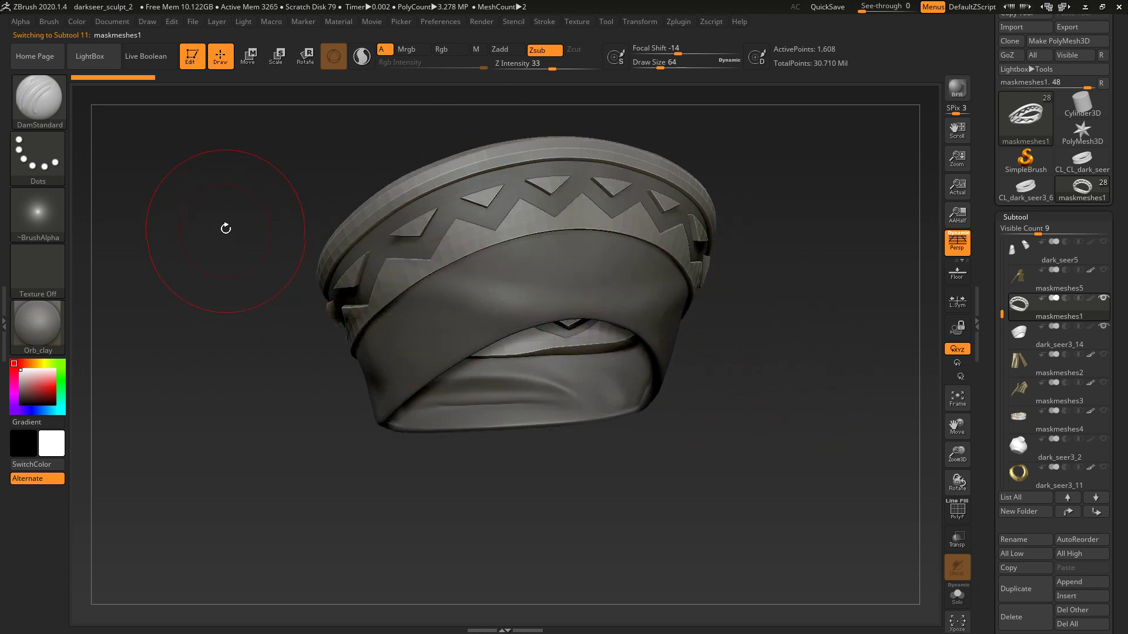
mouse_move(778, 343)
left_mouse_down()
mouse_move(801, 344)
mouse_move(796, 335)
mouse_move(751, 352)
mouse_move(805, 347)
mouse_move(805, 335)
mouse_move(811, 360)
mouse_move(848, 353)
mouse_move(747, 370)
mouse_move(739, 305)
left_mouse_up()
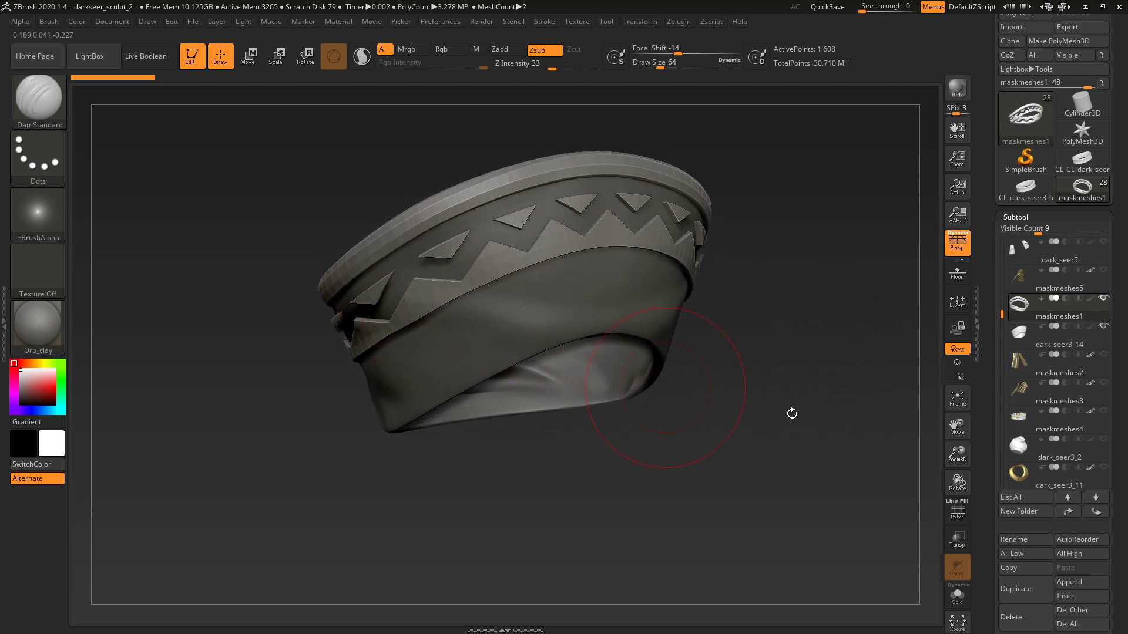
left_click_drag(787, 414, 829, 388)
scroll(1125, 540, "down", 3)
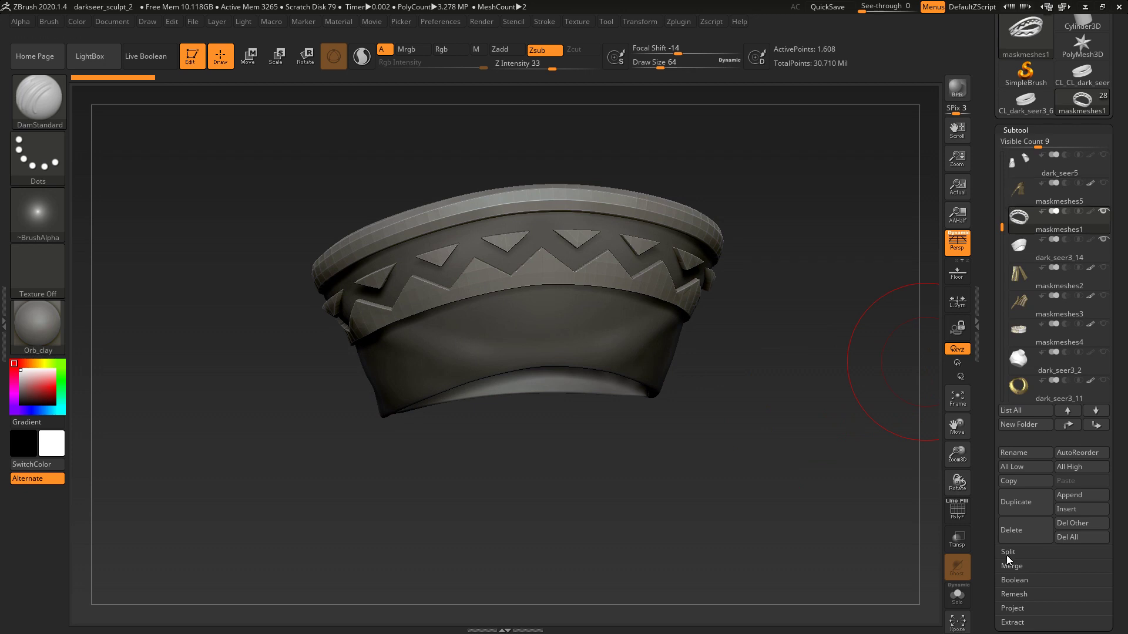
left_click(1007, 555)
left_click_drag(1119, 552, 1121, 520)
left_click(1030, 575)
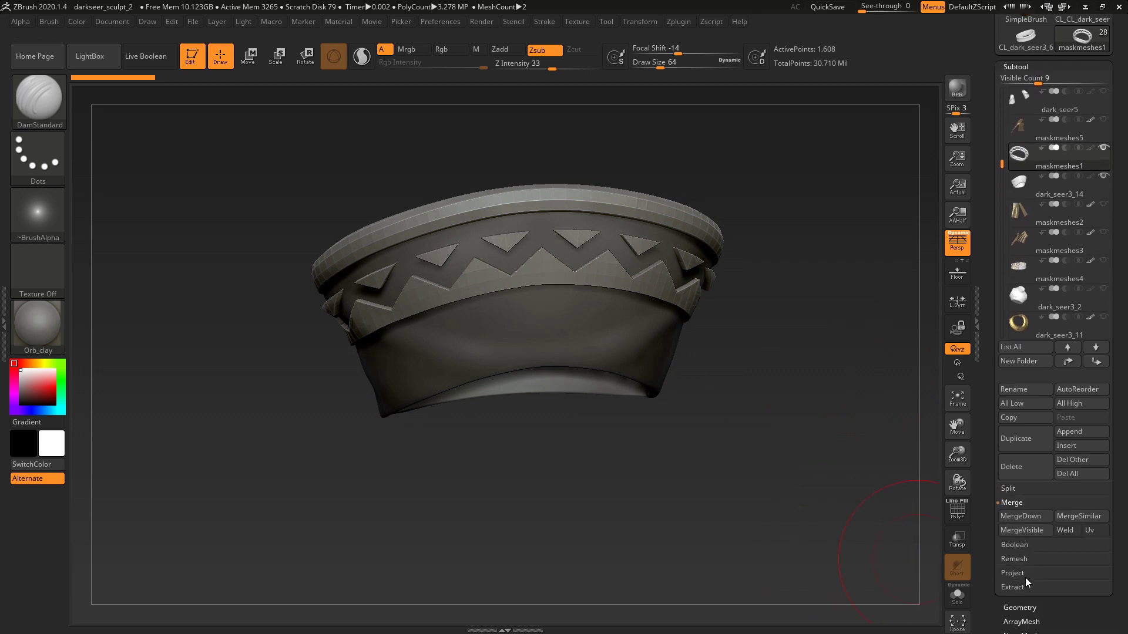
left_click(1038, 516)
left_click(917, 542)
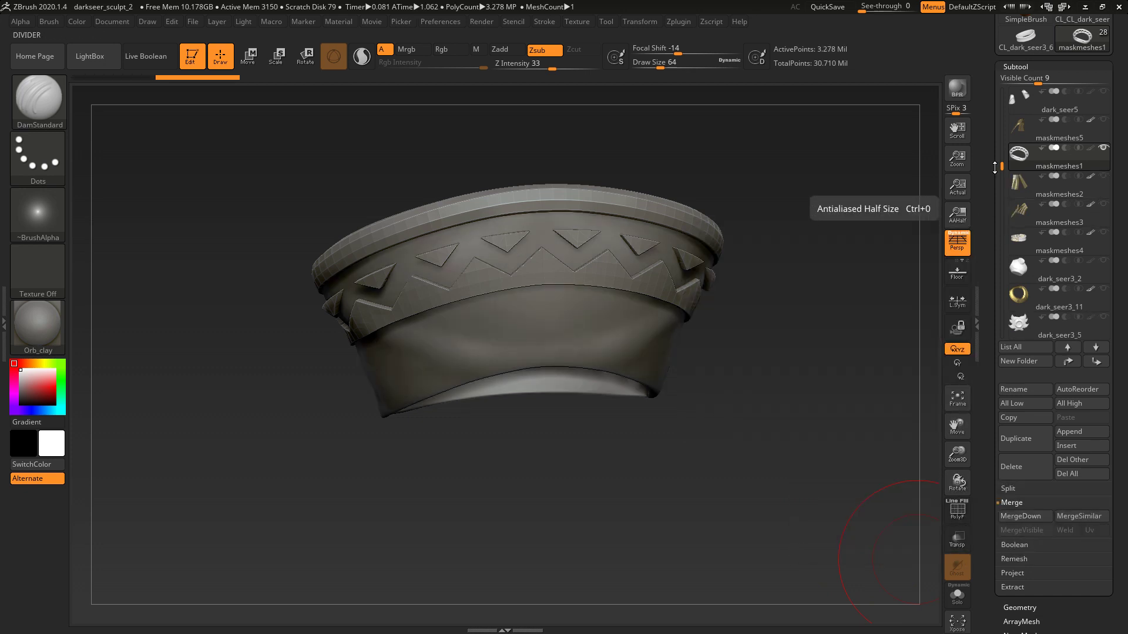
- Display the merged collar's polygroup colours with the wireframe lines turned off
left_click_drag(799, 270, 934, 262)
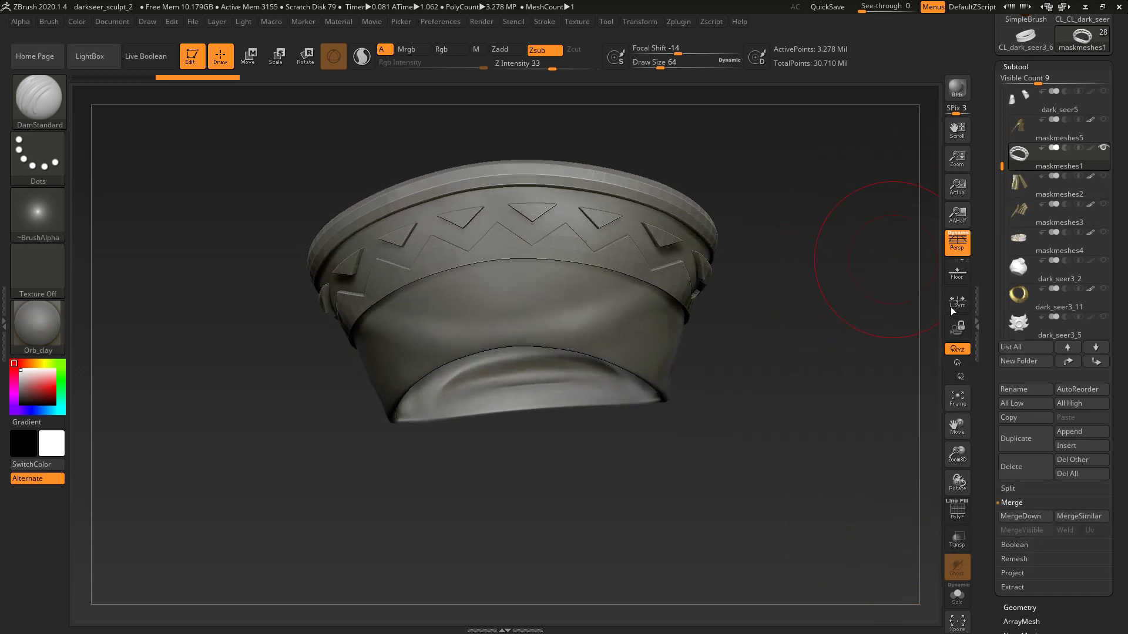
left_click_drag(797, 290, 766, 335)
left_click(958, 510)
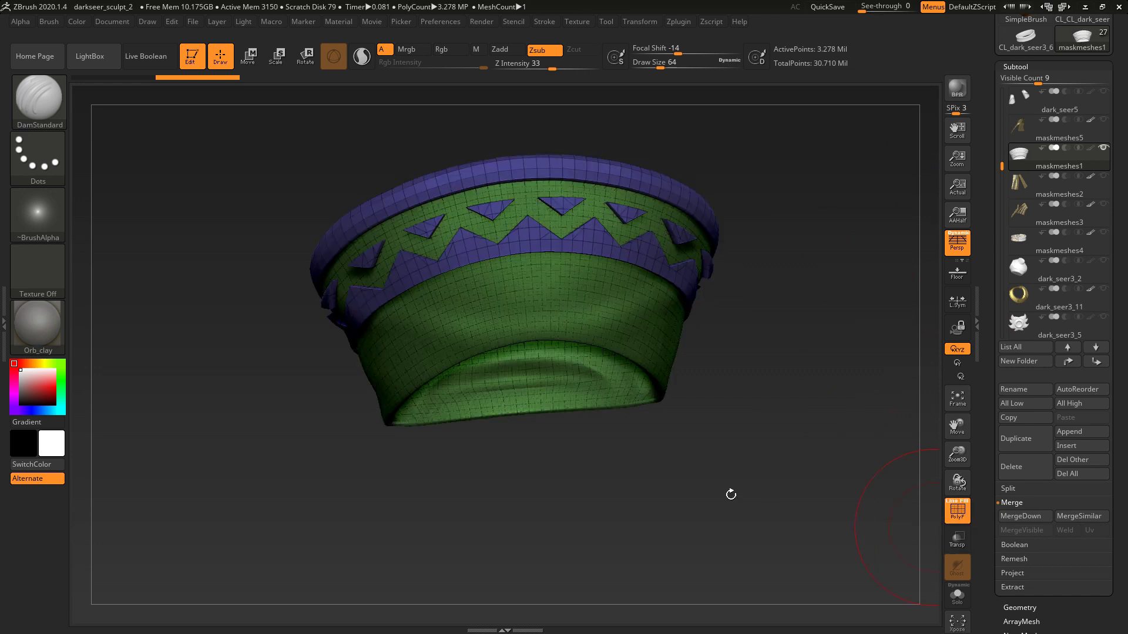
left_click(949, 502)
left_click_drag(777, 476, 813, 355)
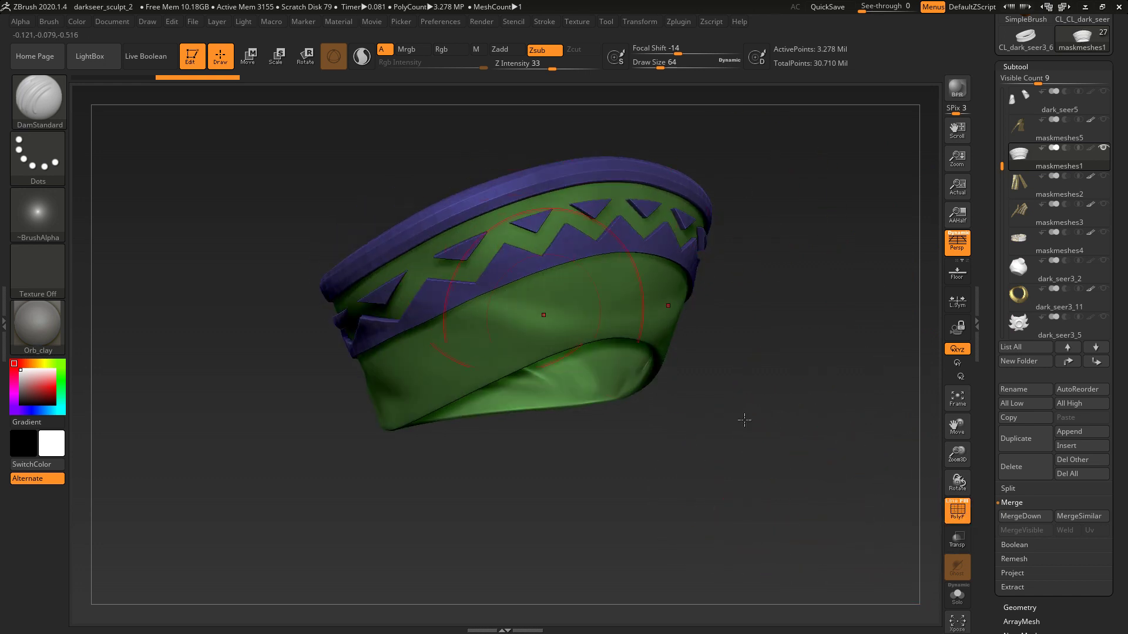
left_click_drag(779, 428, 756, 415)
- Create an intersection mask on the merged collar with the Intersection Masker plugin
mouse_move(1123, 506)
left_mouse_down()
mouse_move(1120, 473)
mouse_move(1119, 495)
left_mouse_up()
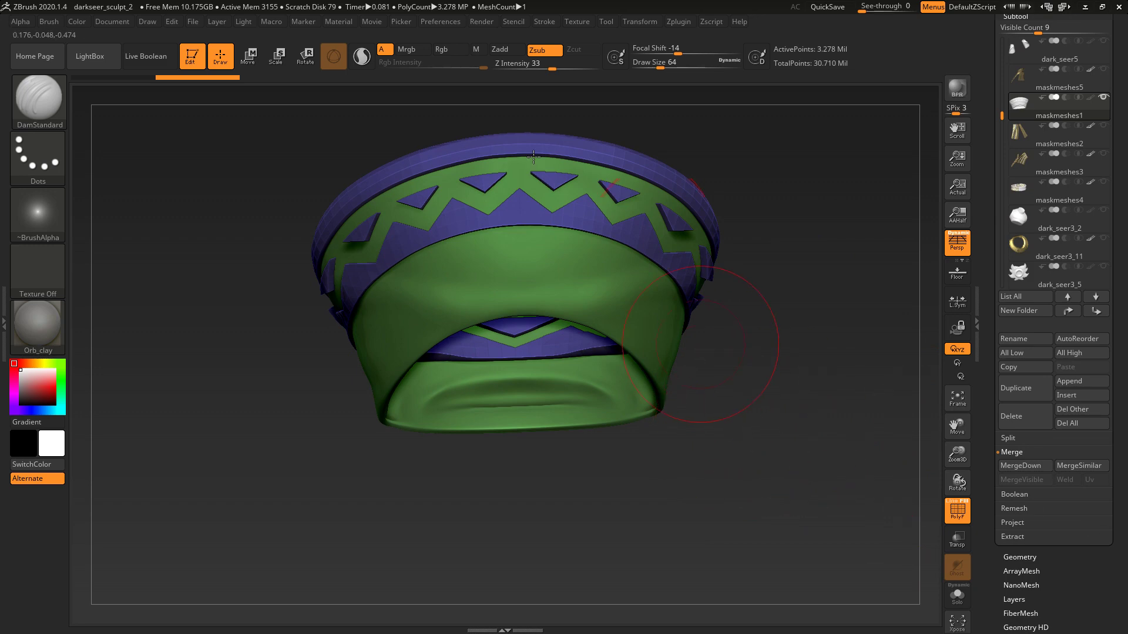
left_click(713, 22)
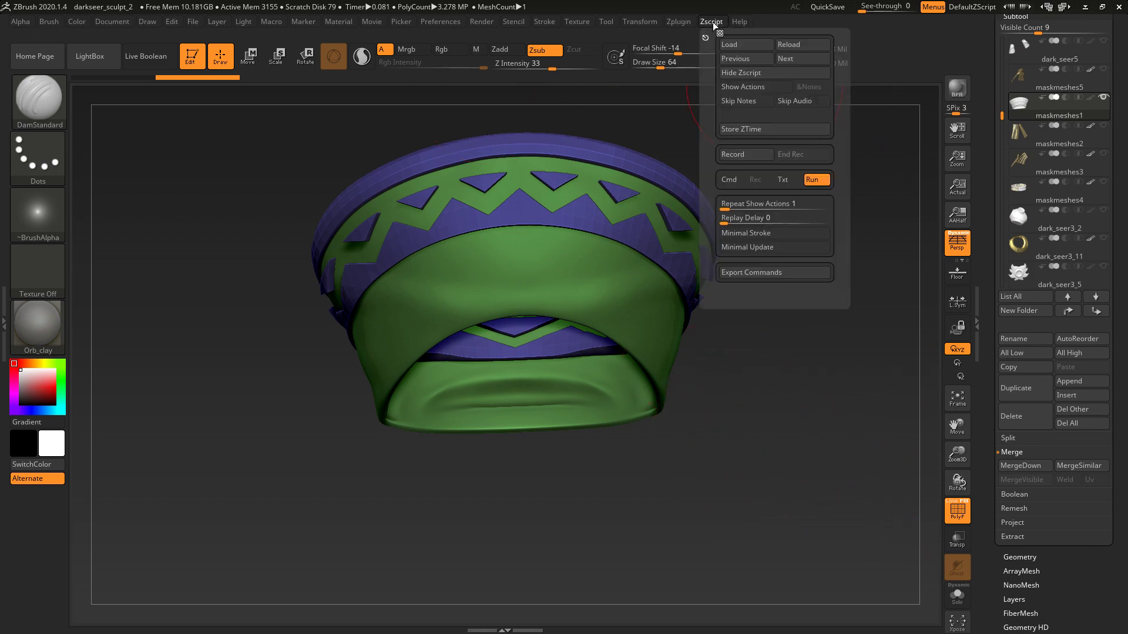
mouse_move(646, 21)
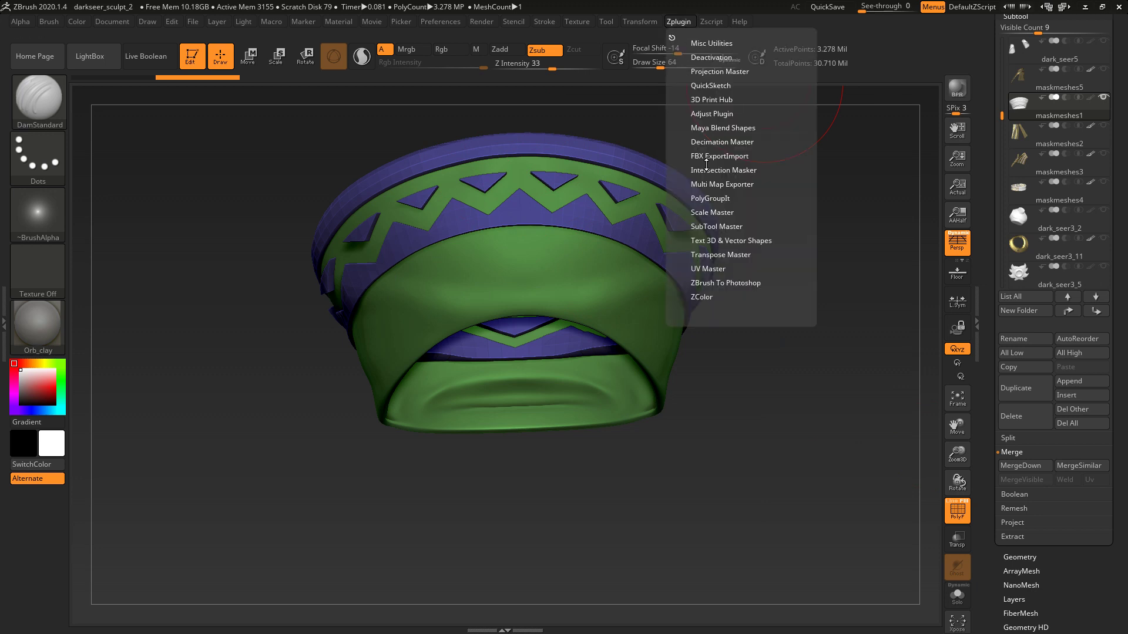
left_click(736, 171)
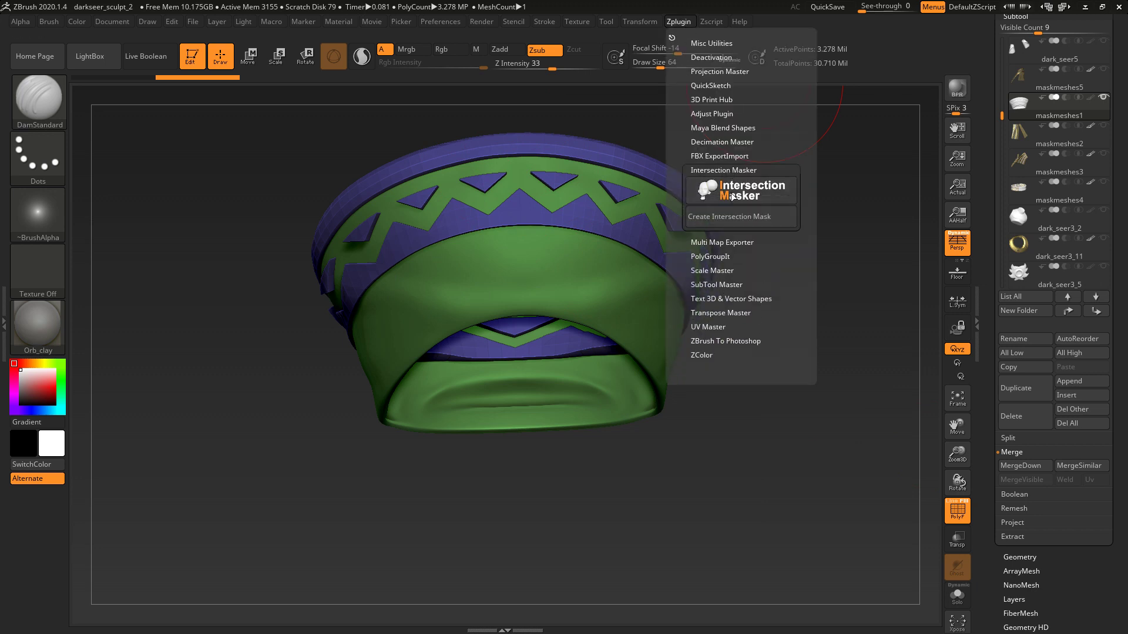
left_click(747, 222)
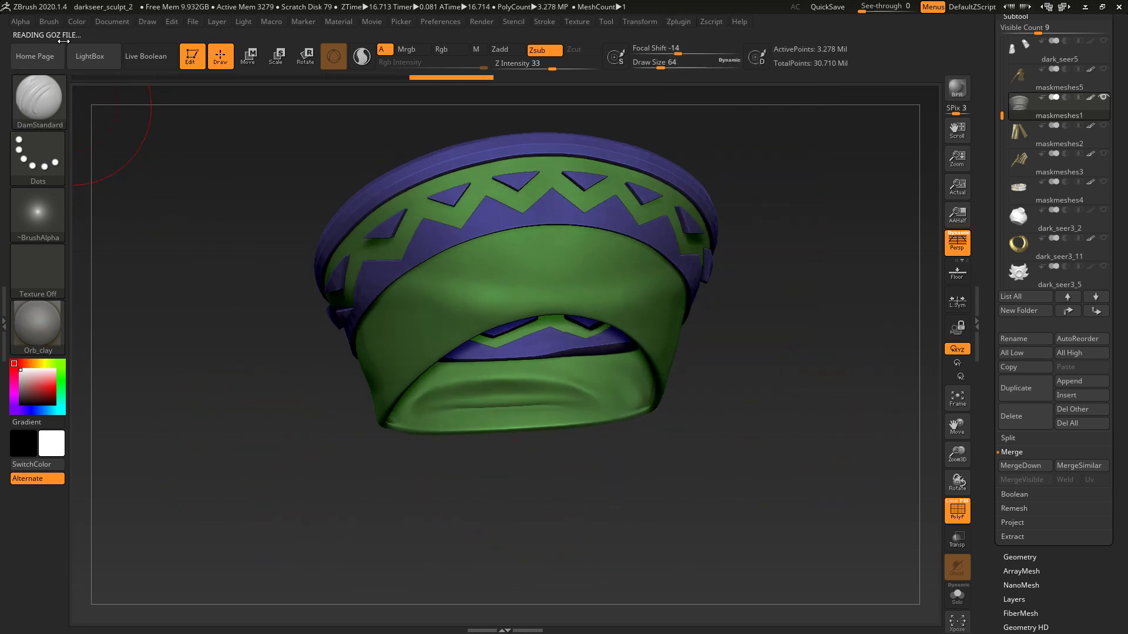
- Isolate the masked collar's polygroup and delete the hidden pattern geometry from the mesh
left_click_drag(689, 438, 748, 404)
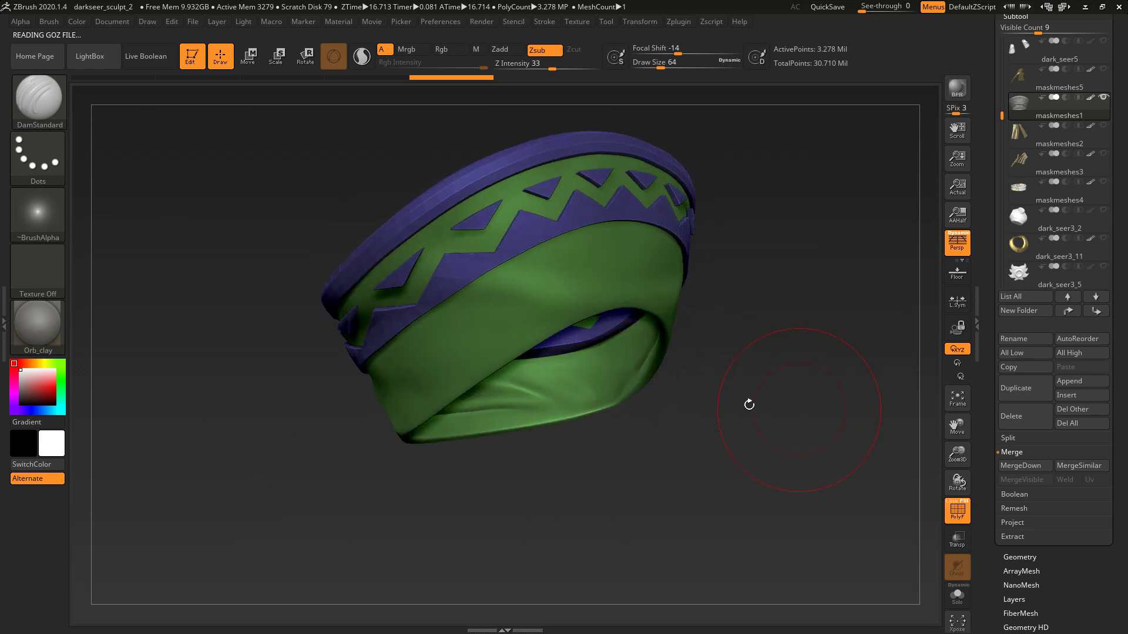
left_click(1019, 555)
left_click_drag(845, 458, 663, 353)
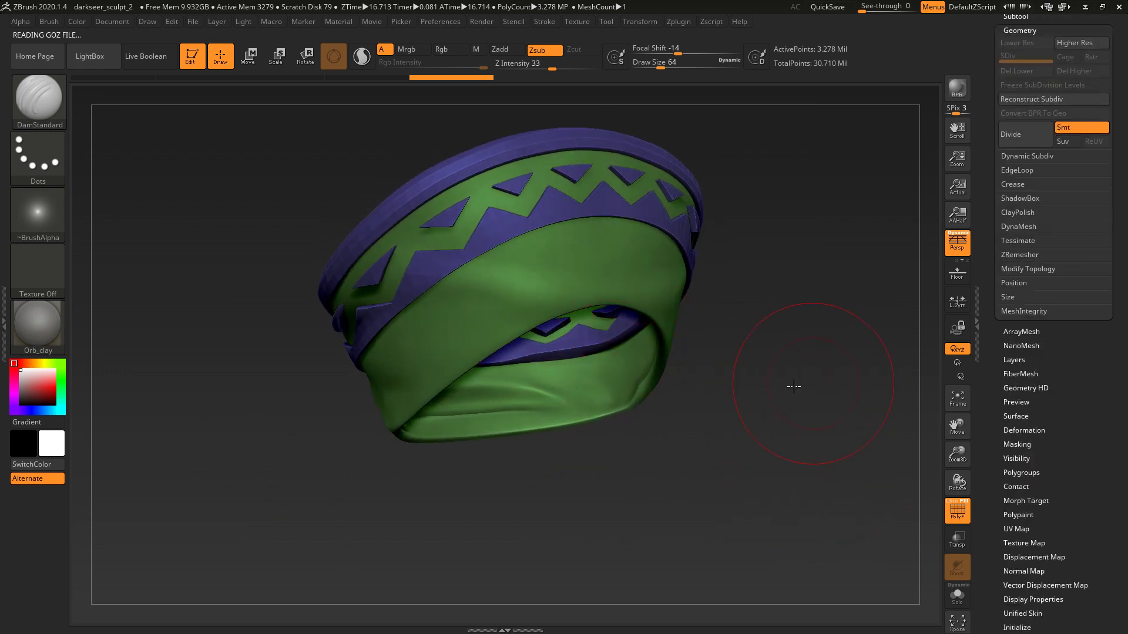
left_click_drag(790, 386, 627, 301)
key("ctrl+shift+z")
left_click_drag(820, 385, 773, 418)
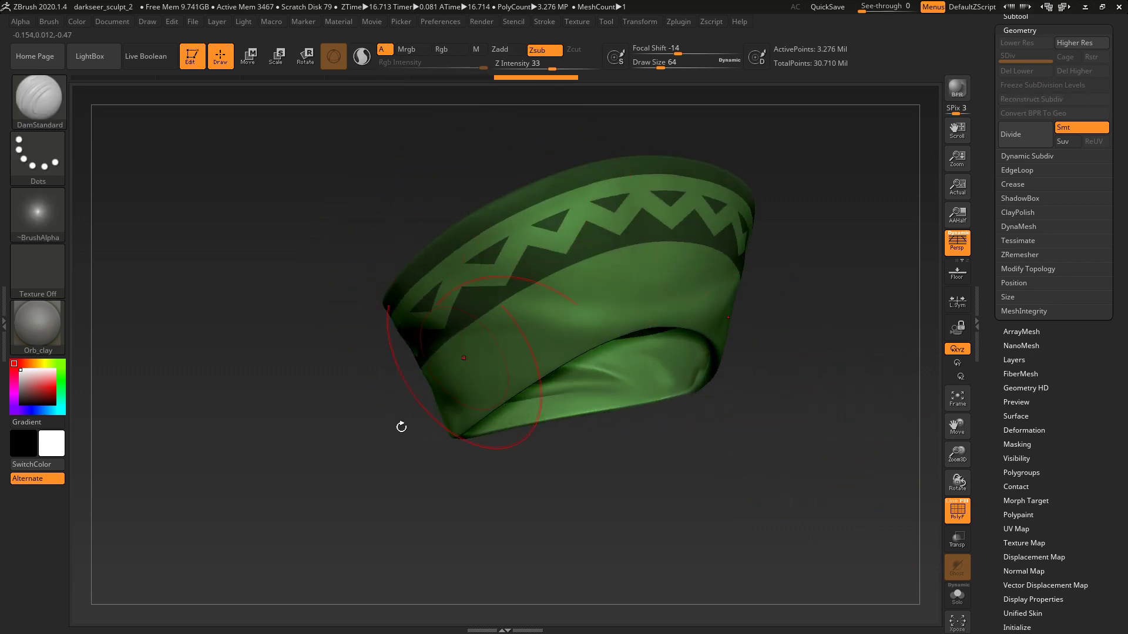
left_click_drag(395, 470, 713, 501)
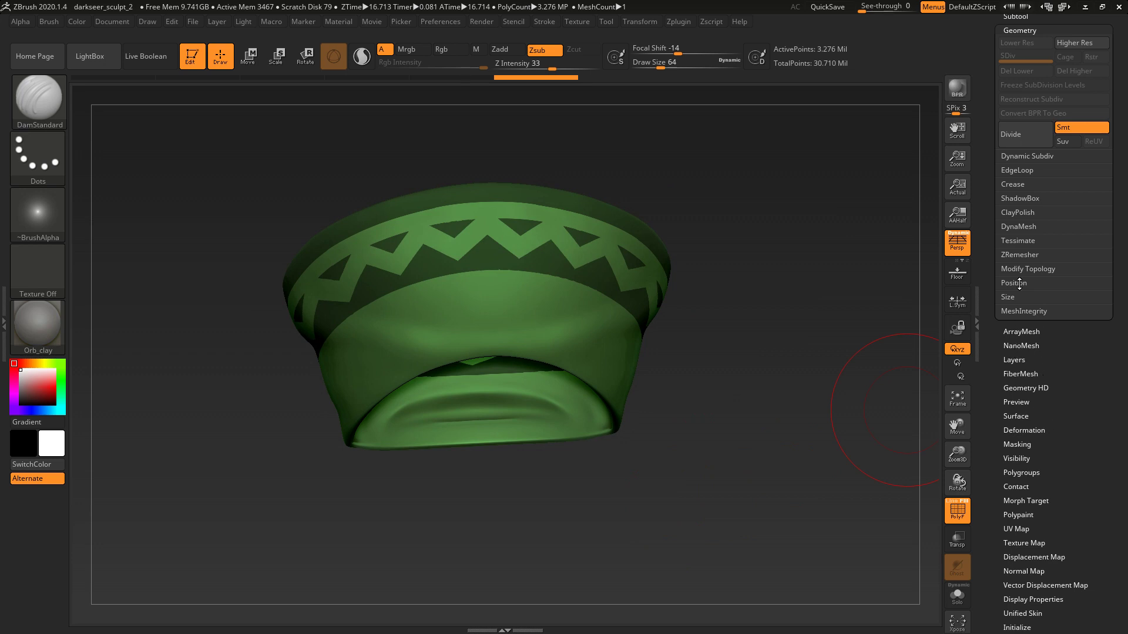
left_click(1027, 268)
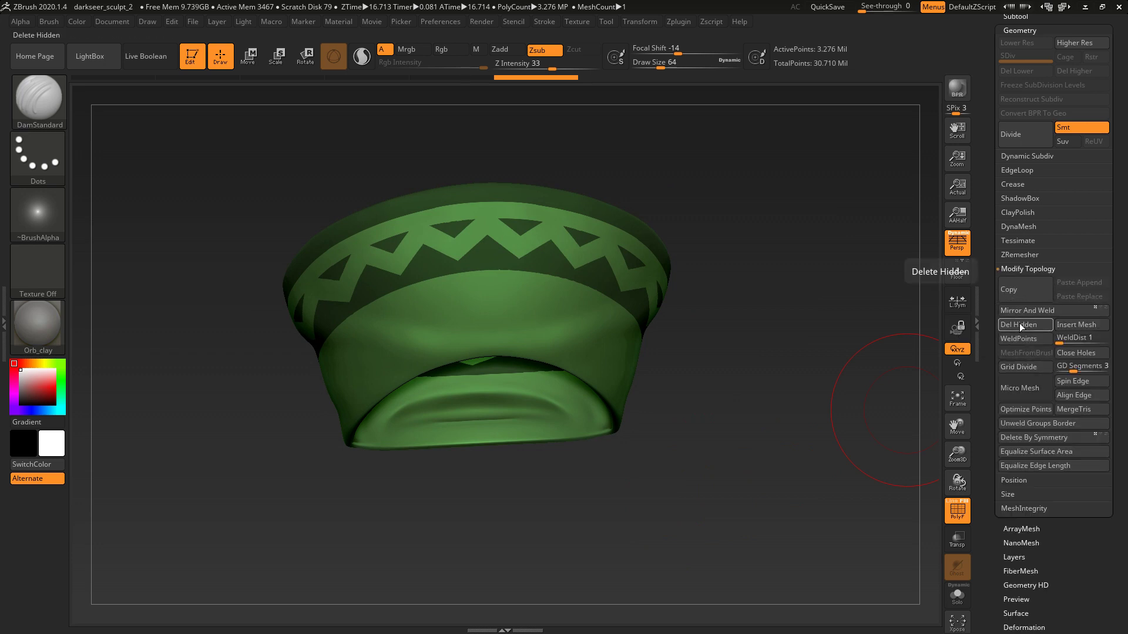
left_click_drag(755, 329, 688, 338)
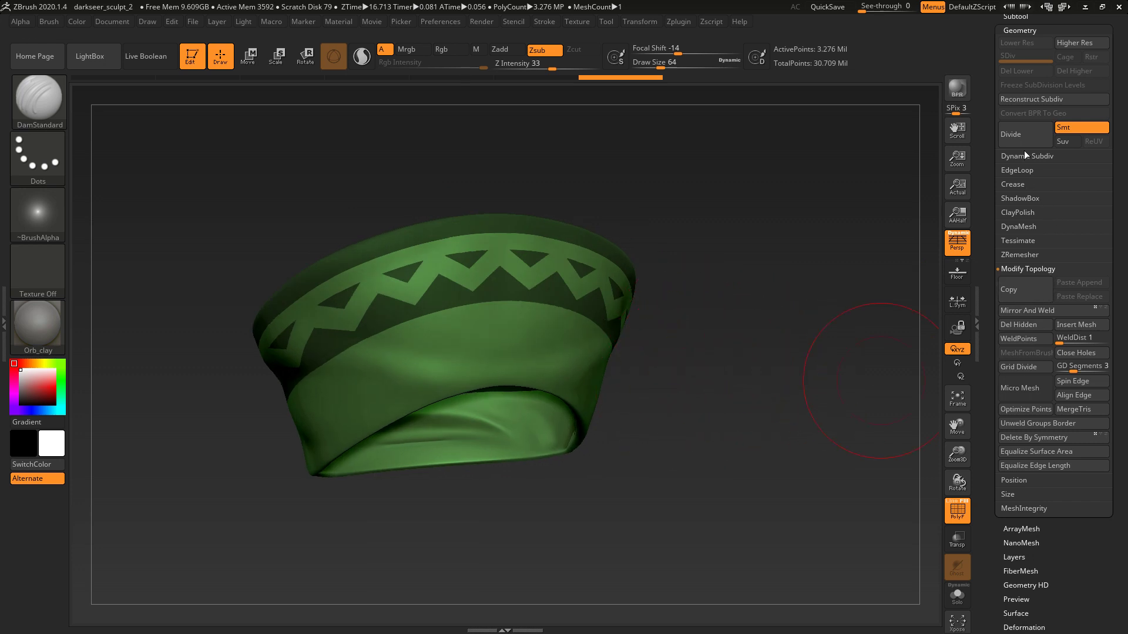
- Add an edge loop along the masked border of the zigzag pattern, and invert the mask
left_click(1020, 170)
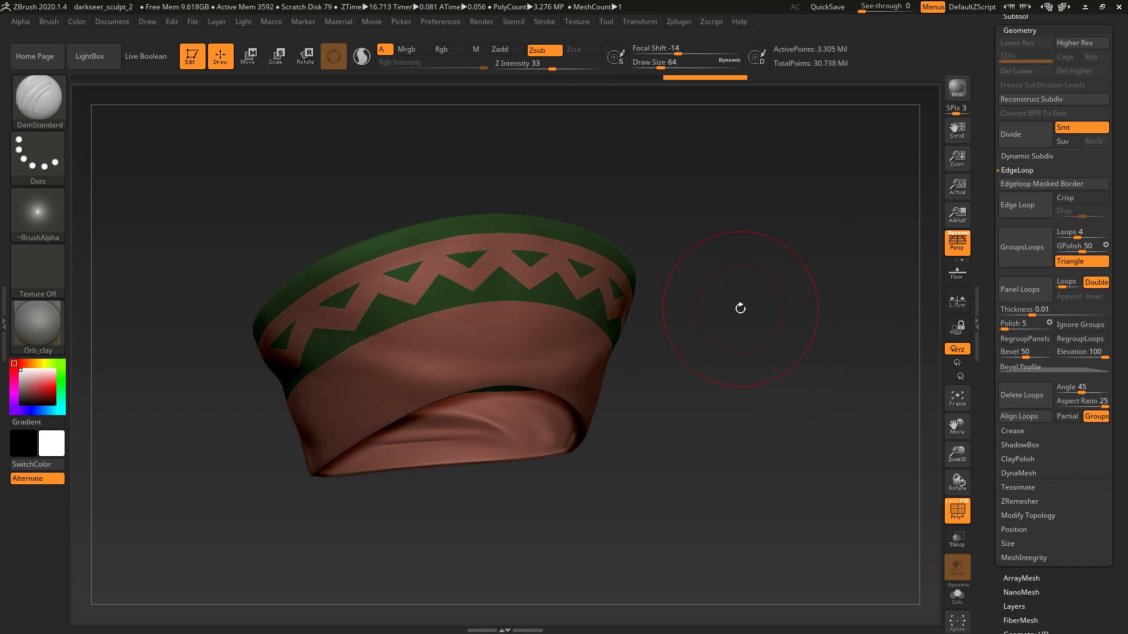
left_click_drag(957, 455, 965, 484)
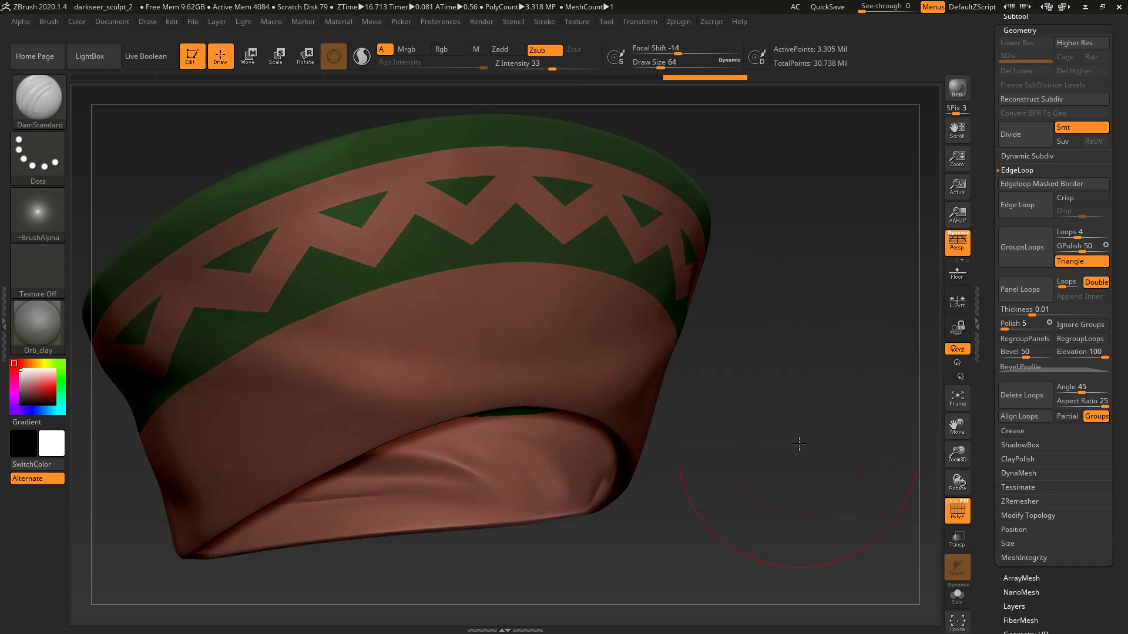
key("ctrl")
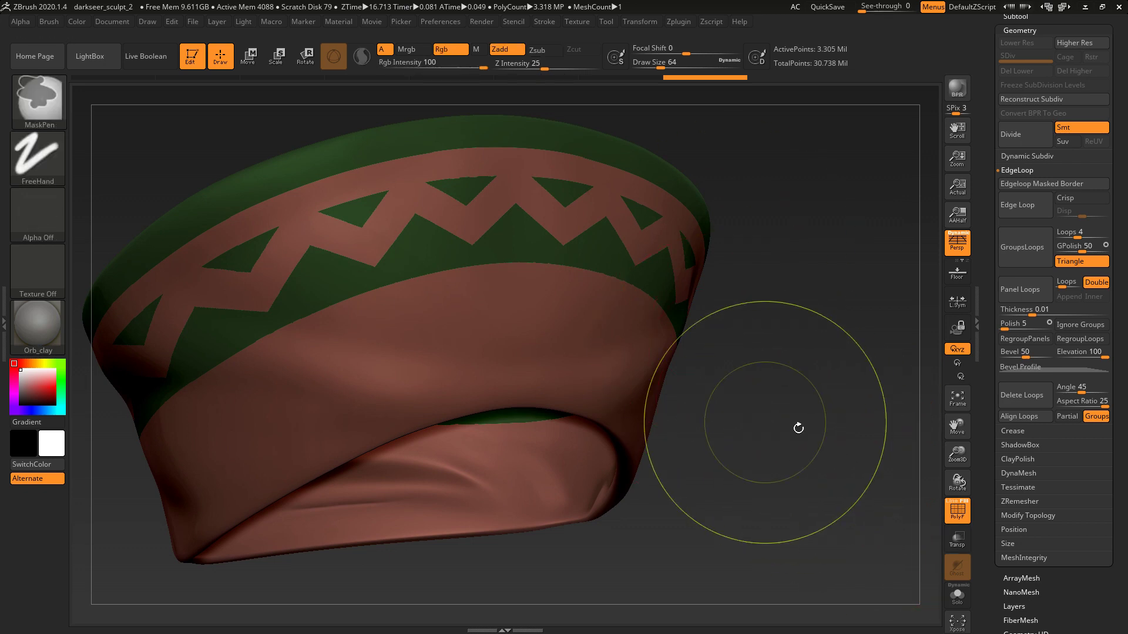
left_click_drag(788, 428, 758, 364)
left_click(879, 478, "ctrl")
mouse_move(841, 477)
left_mouse_down()
mouse_move(785, 443)
mouse_move(735, 362)
left_mouse_up()
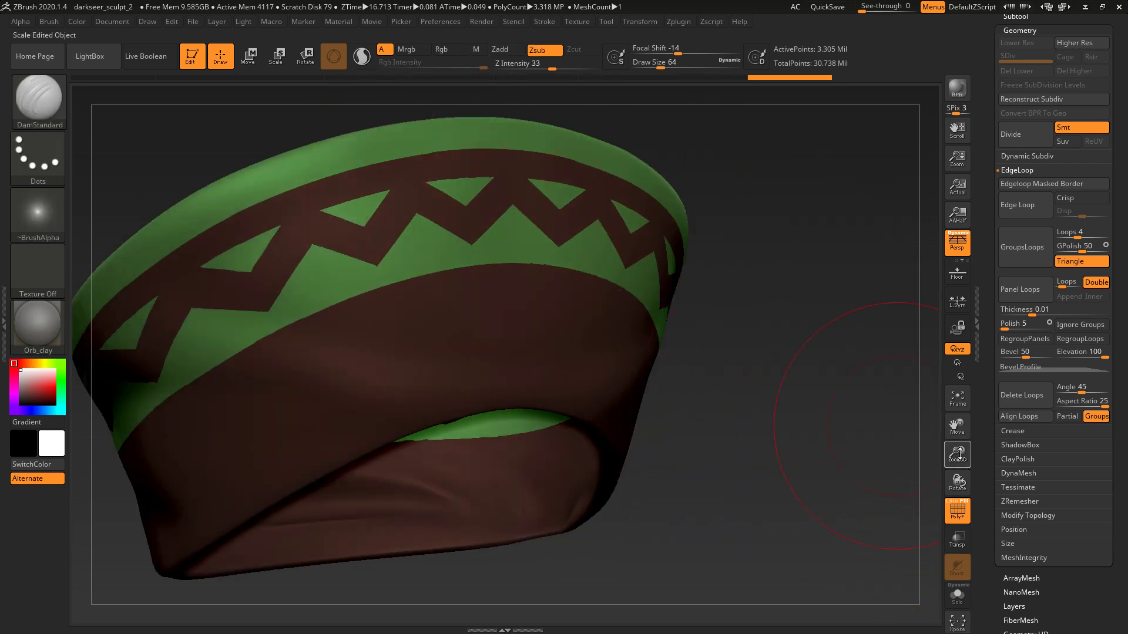
- Turn off the polygroup fill colours on the collar
left_click_drag(957, 455, 957, 434)
left_click(963, 509)
mouse_move(826, 471)
left_mouse_down()
mouse_move(765, 481)
mouse_move(714, 437)
mouse_move(770, 451)
left_mouse_up()
scroll(1036, 551, "down", 5)
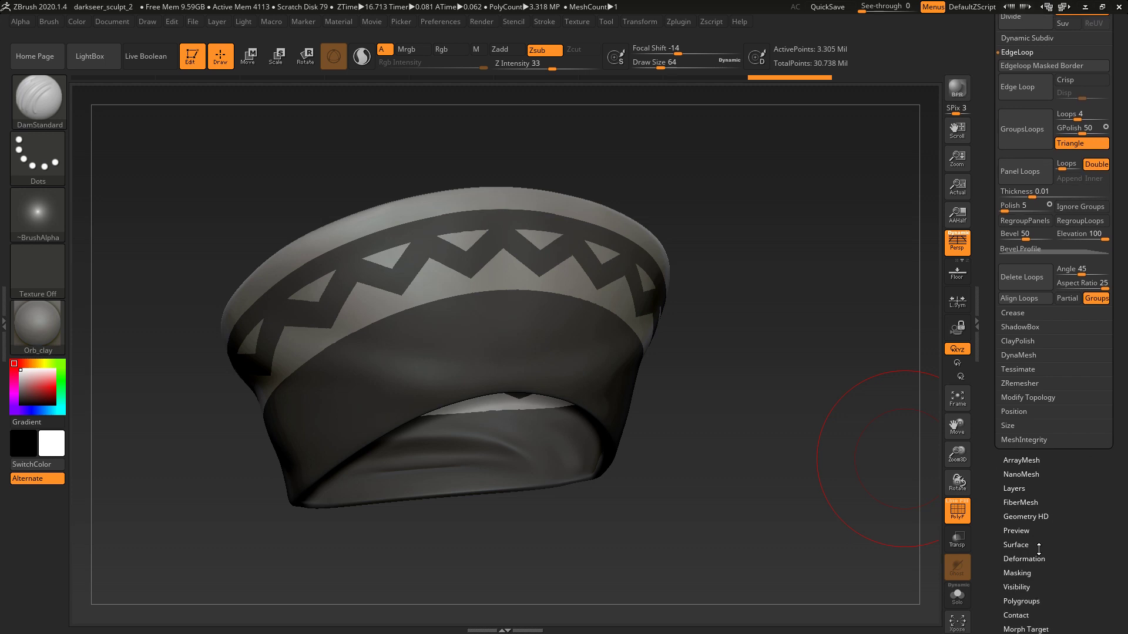
- Set the DamStandard brush to Z Intensity 21 and Draw Size 3 for carving fine grooves on the collar
left_click(1022, 560)
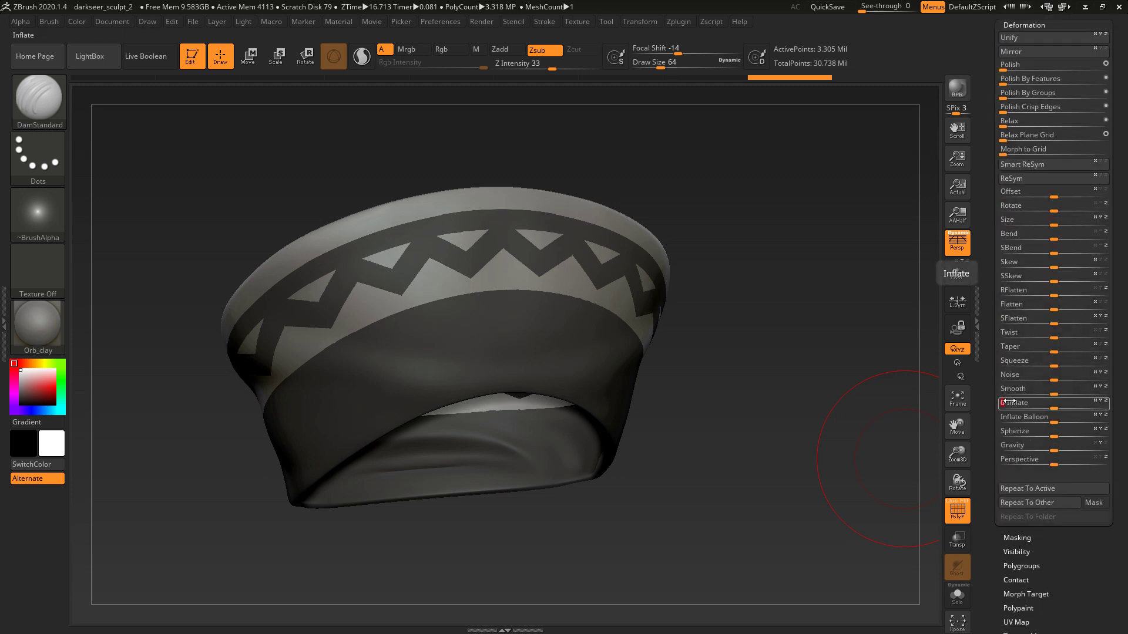
mouse_move(745, 290)
left_mouse_down()
mouse_move(705, 244)
mouse_move(702, 286)
mouse_move(774, 275)
mouse_move(784, 386)
mouse_move(780, 173)
mouse_move(784, 223)
left_mouse_up()
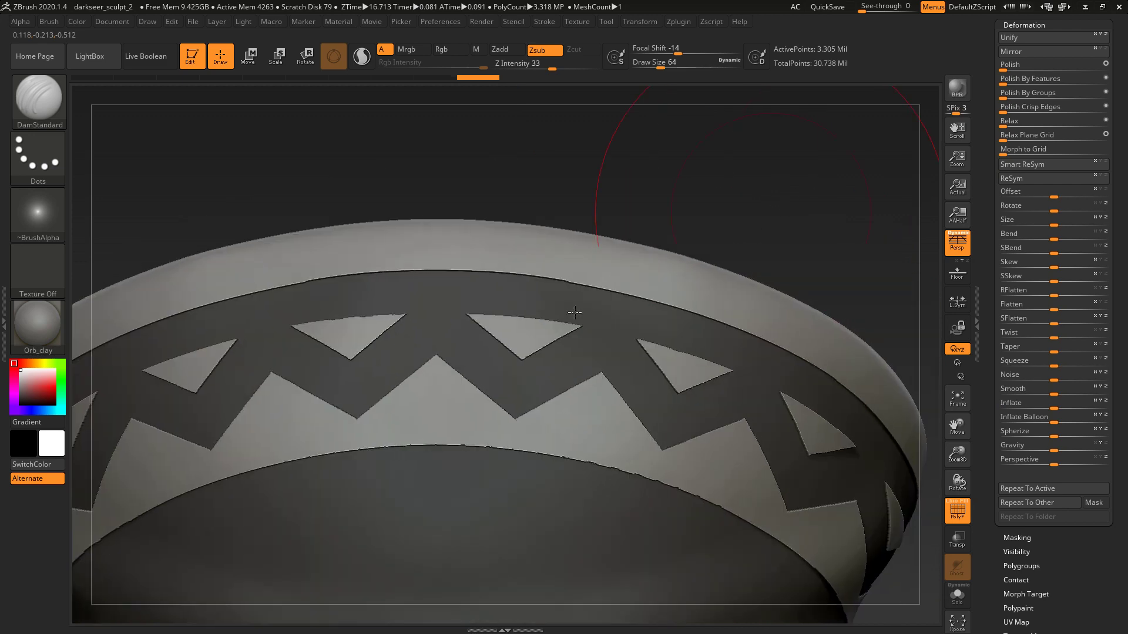
left_click(47, 96)
left_click(787, 189)
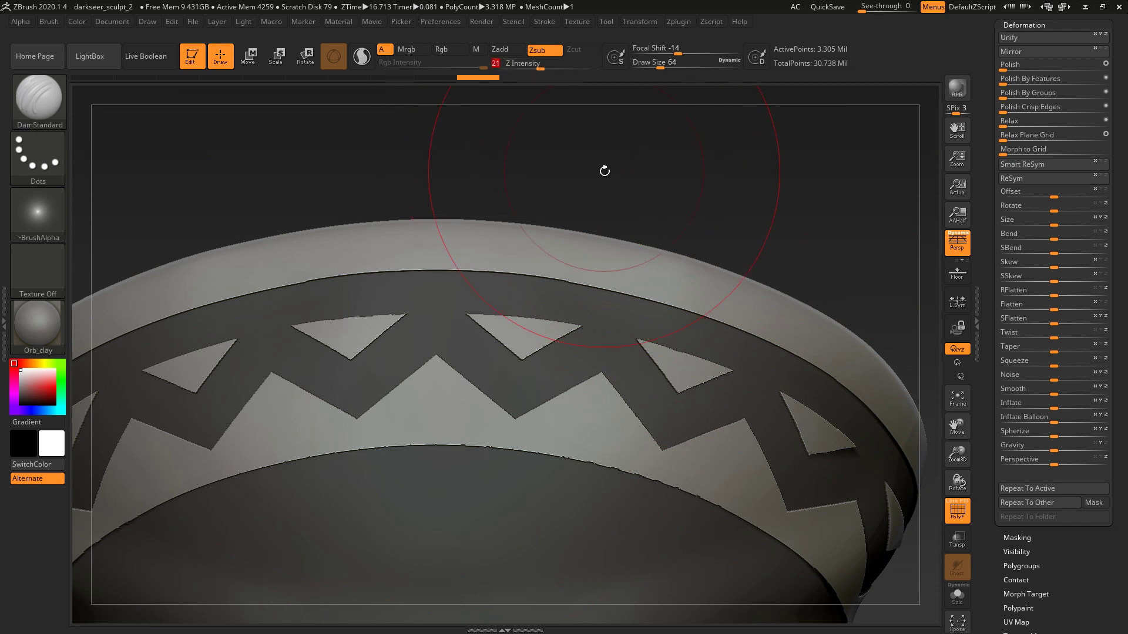
key("bracketleft")
key("bracketleft")
key("bracketleft")
key("bracketleft")
key("bracketleft")
key("bracketleft")
mouse_move(631, 203)
left_mouse_down()
mouse_move(657, 194)
mouse_move(457, 265)
left_mouse_up()
mouse_move(669, 172)
left_mouse_down()
mouse_move(559, 297)
mouse_move(492, 343)
left_mouse_up()
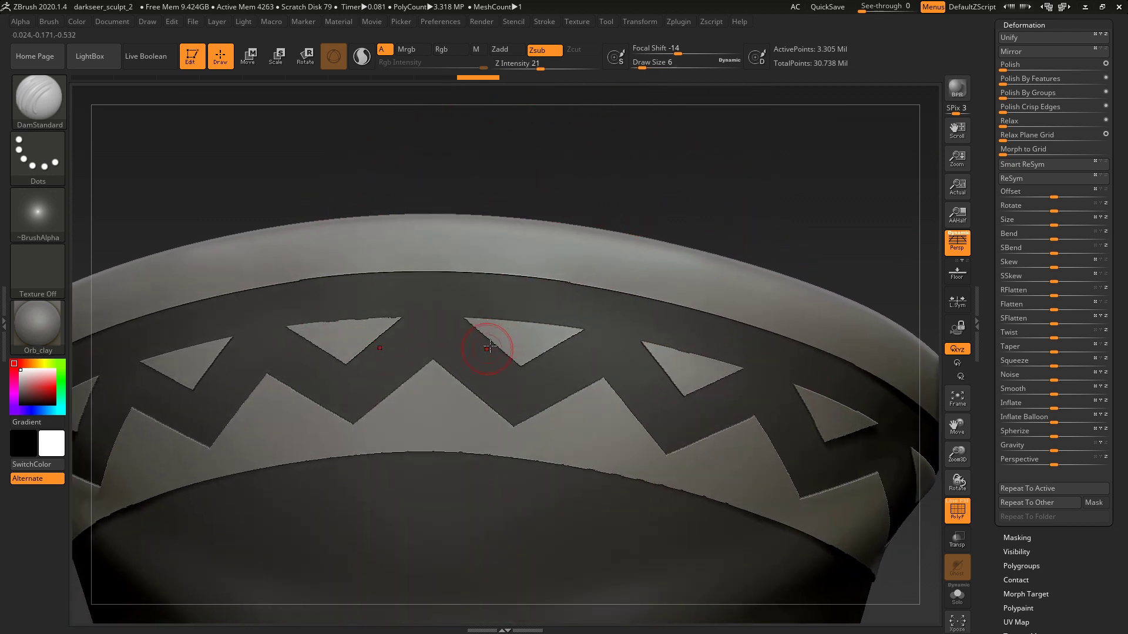
key("[")
- Carve parallel diagonal grooves with mirrored strokes inside the two small triangles nearest the collar's centre
left_click_drag(493, 347, 534, 316)
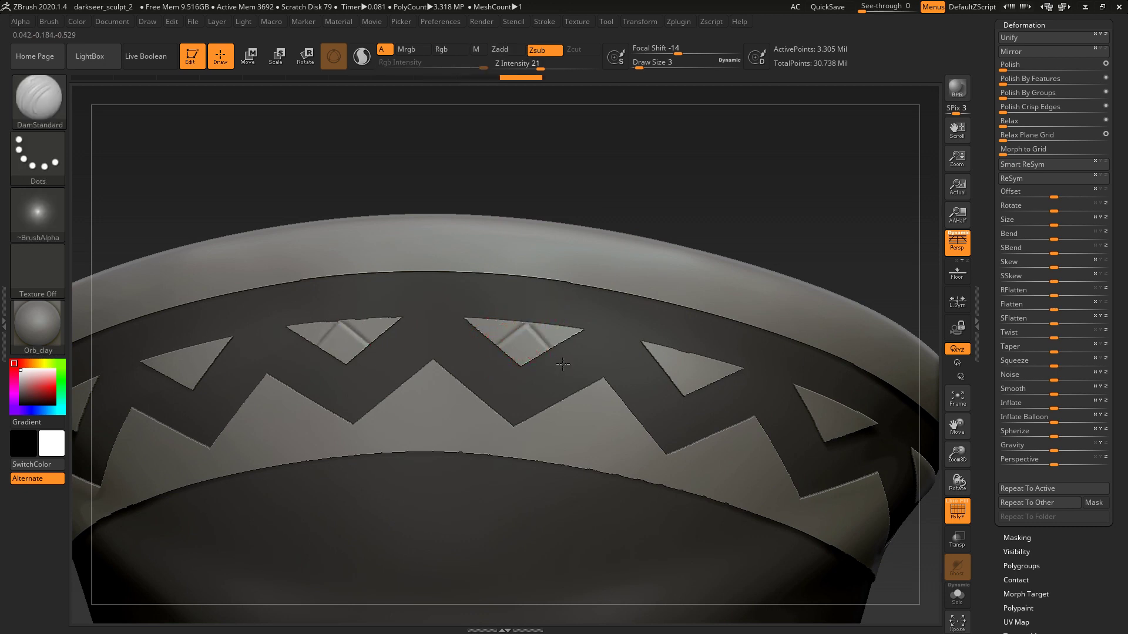
key("ctrl+z")
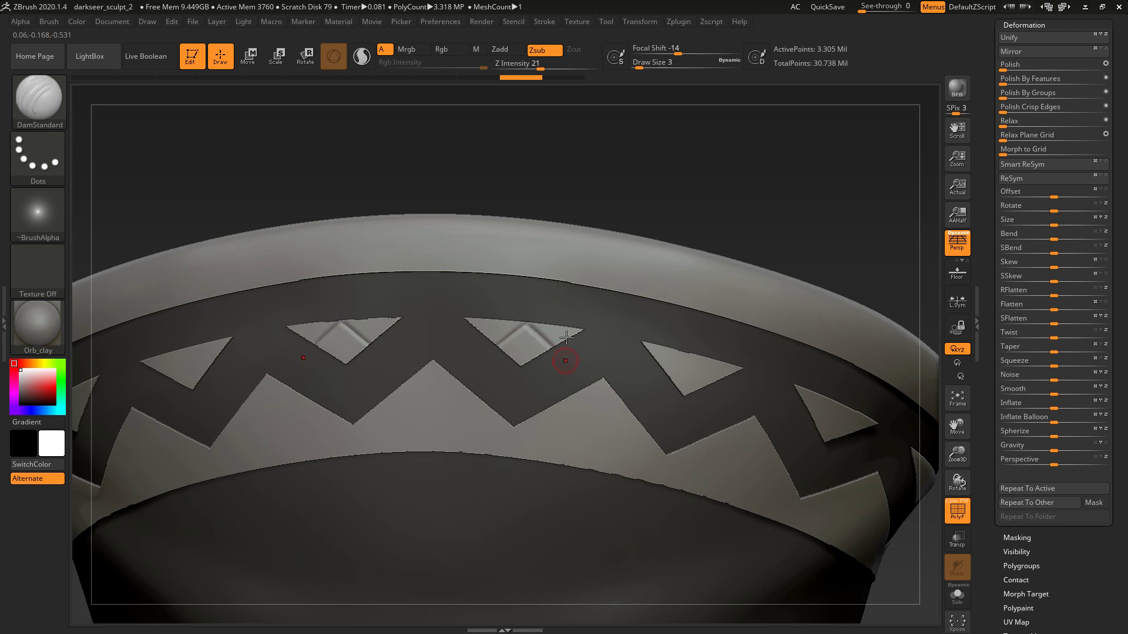
key("ctrl+shift+z")
left_click_drag(557, 324, 477, 337)
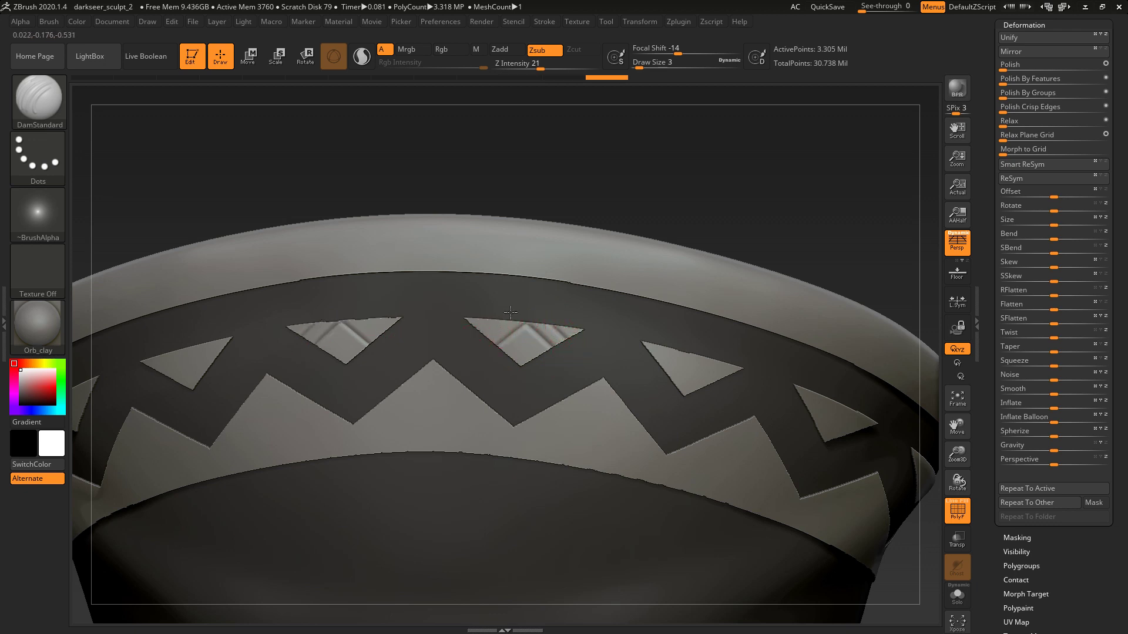
left_click_drag(558, 318, 523, 368)
- Add crossing grooves to the two central triangles, redoing uneven strokes, so they form an interlocking woven pattern
key("ctrl+z")
key("ctrl+z")
key("ctrl+z")
left_click_drag(495, 345, 528, 323)
key("ctrl+shift+z")
key("ctrl+shift+z")
key("ctrl+shift+z")
left_click_drag(540, 327, 477, 376)
key("ctrl+z")
key("ctrl+shift+z")
key("ctrl+shift+z")
mouse_move(694, 177)
left_mouse_down()
mouse_move(703, 168)
mouse_move(653, 165)
mouse_move(675, 152)
left_mouse_up()
key("ctrl+shift+z")
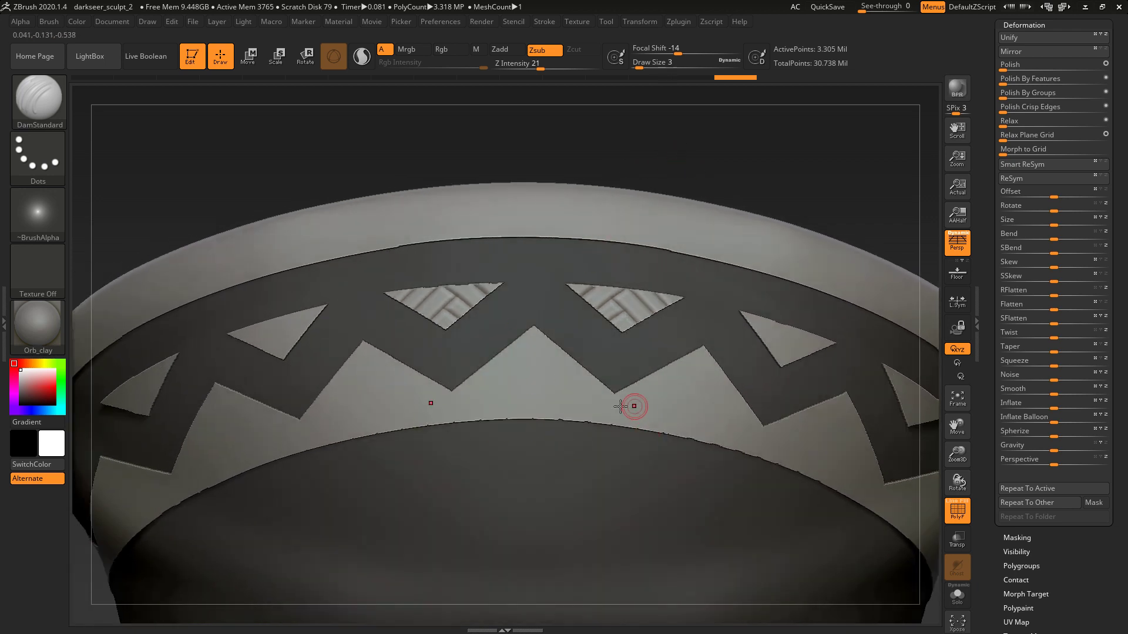
left_click_drag(615, 393, 662, 454)
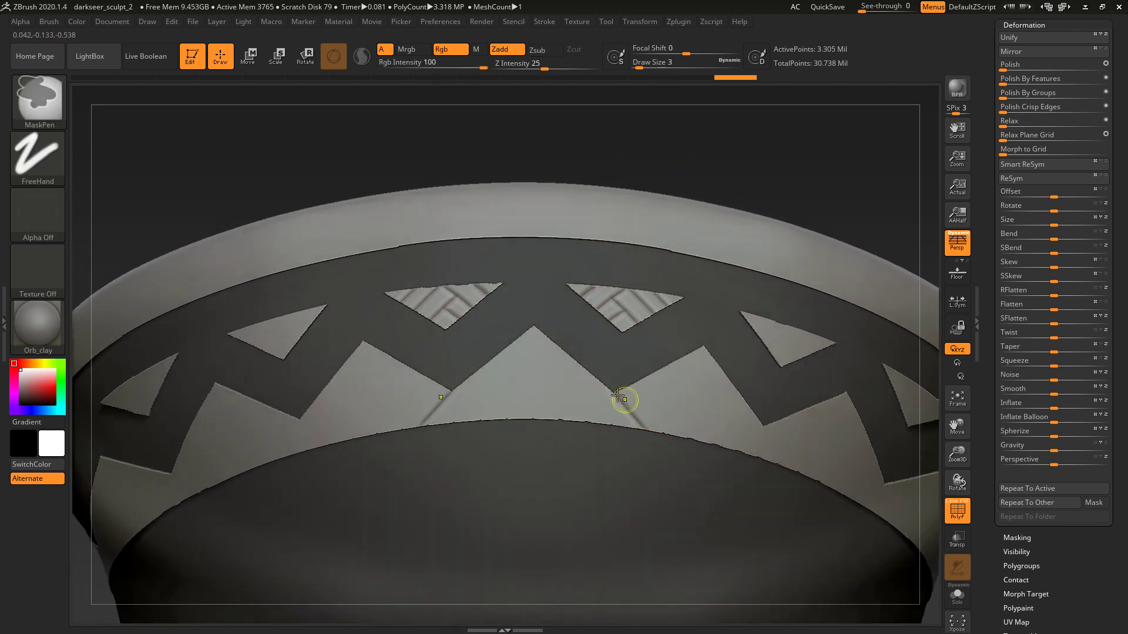
key("ctrl+z")
left_click_drag(615, 393, 678, 476)
key("ctrl+shift+z")
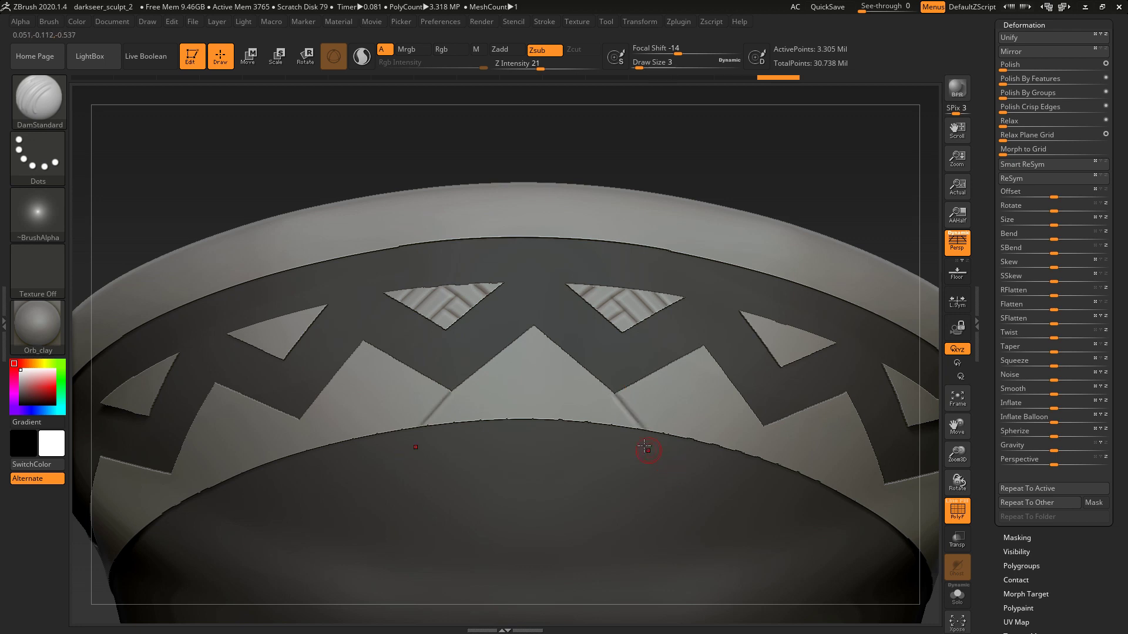
key("ctrl+z")
- Show the maskmeshes5 subtool to examine its gold trim pattern beside the collar, and hide it again
left_click_drag(1121, 35, 1120, 148)
left_click_drag(1119, 70, 1119, 126)
left_click(1045, 70)
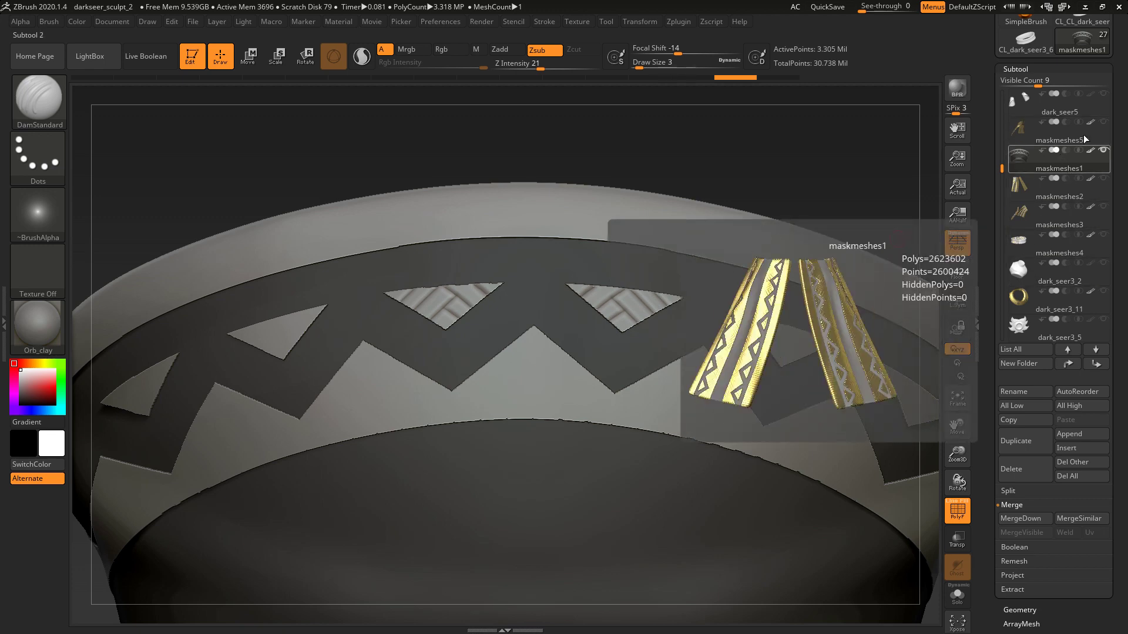
left_click(1106, 123)
left_click_drag(958, 453, 954, 411)
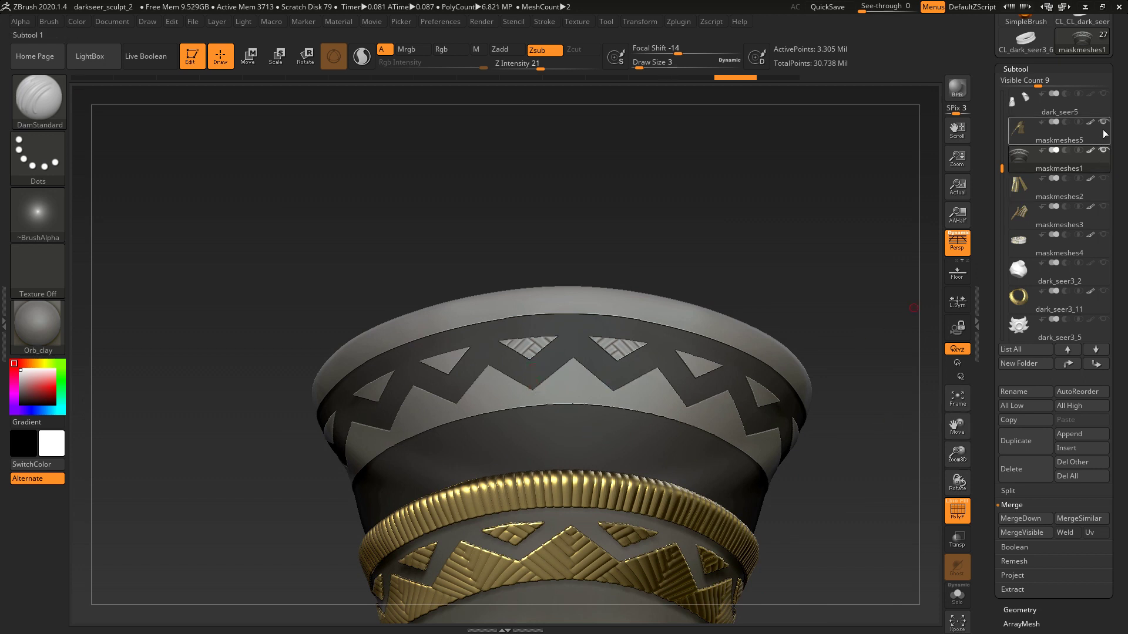
left_click_drag(771, 222, 755, 212)
left_click_drag(955, 453, 959, 466)
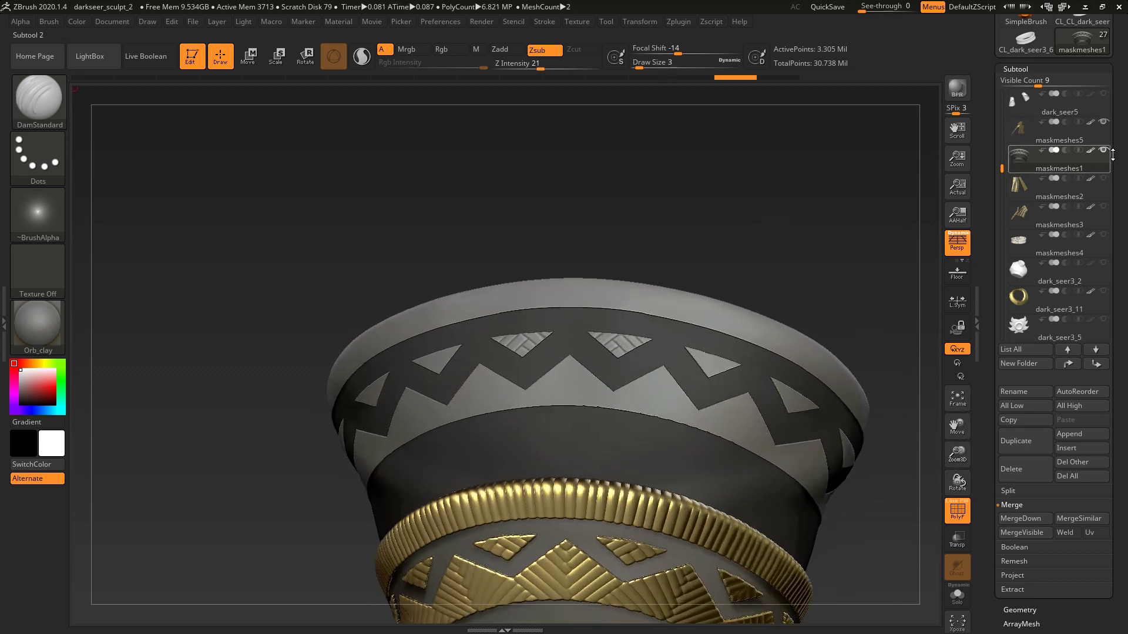
left_click(1103, 121)
left_click_drag(957, 440, 961, 467)
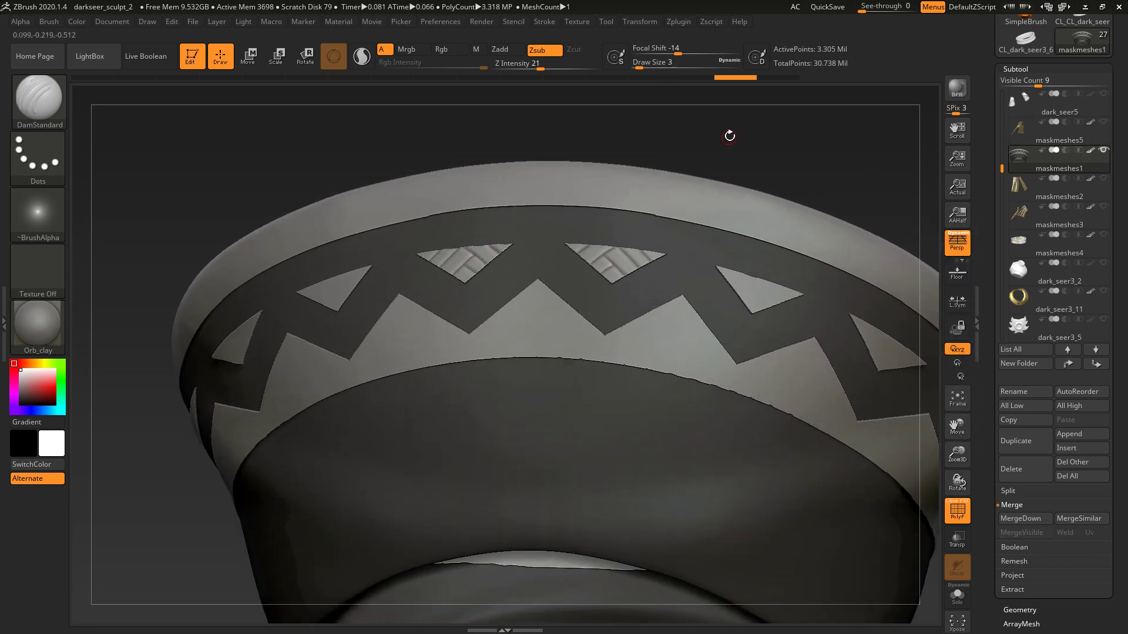
- Set the brush Draw Size to 6 and carve nested V-shaped grooves inside the central peak of the zigzag band
left_click_drag(729, 137, 733, 135)
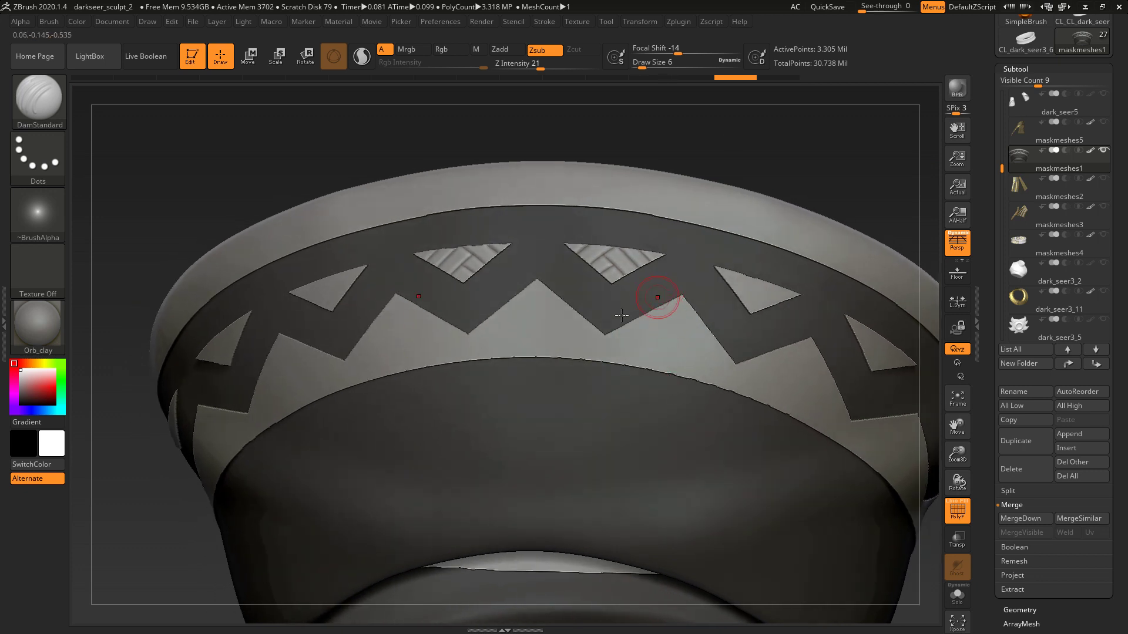
key("]")
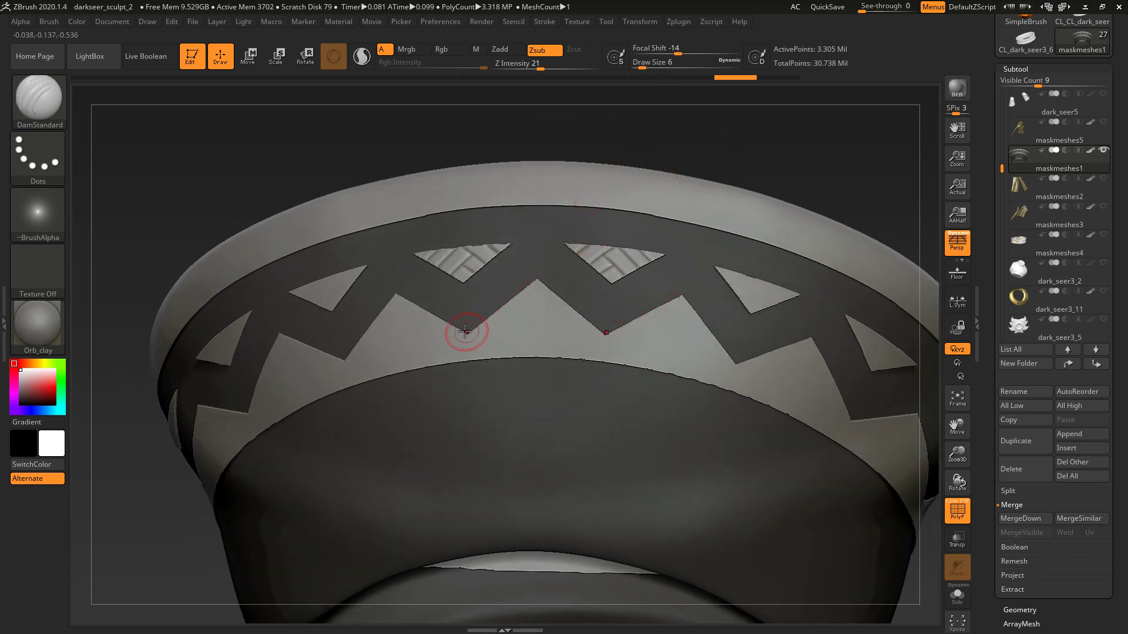
left_click_drag(464, 331, 492, 361)
key("ctrl+z")
left_click_drag(755, 144, 547, 386)
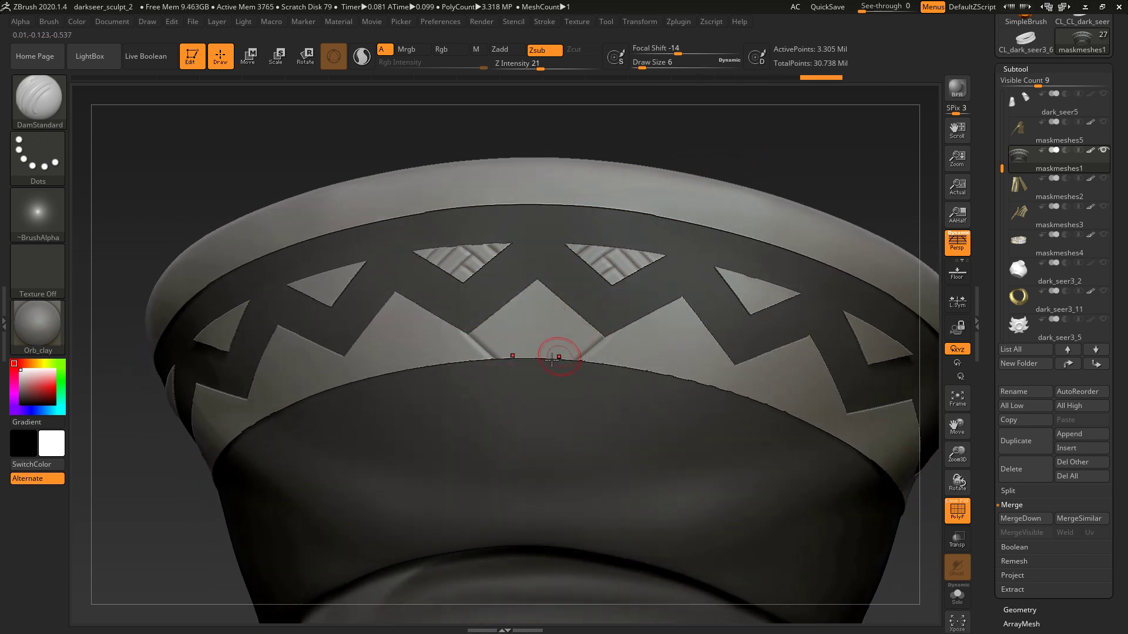
mouse_move(613, 311)
left_mouse_down()
mouse_move(548, 356)
mouse_move(609, 293)
left_mouse_up()
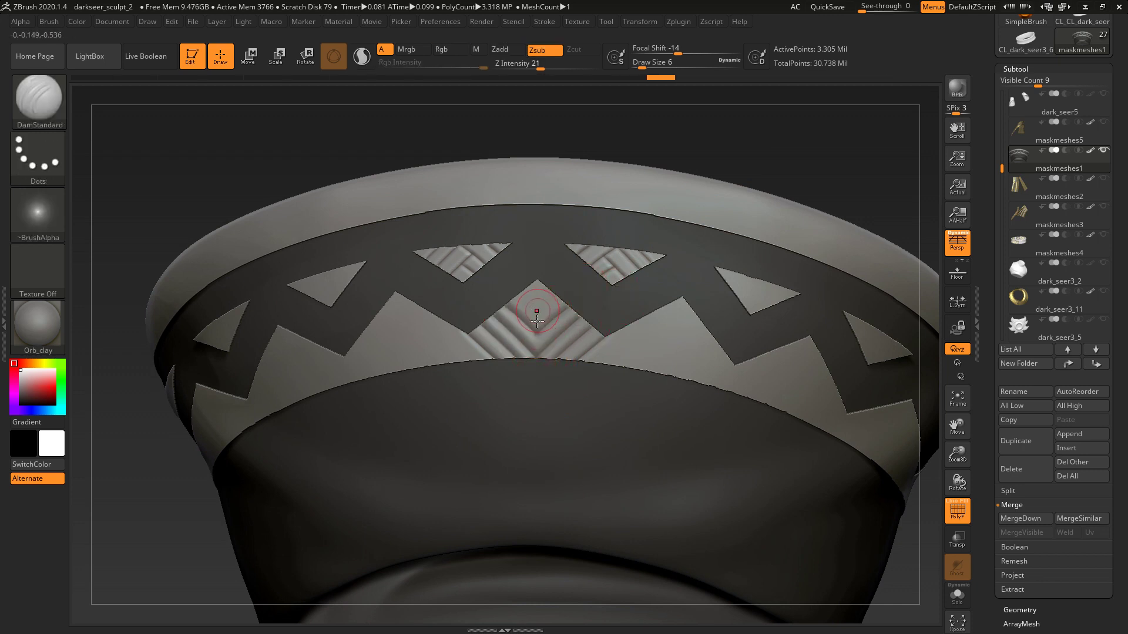
- Smooth the middle of the central peak's grooves and recarve them into an interlocking woven pattern
left_click_drag(534, 323, 534, 328)
key("ctrl+z")
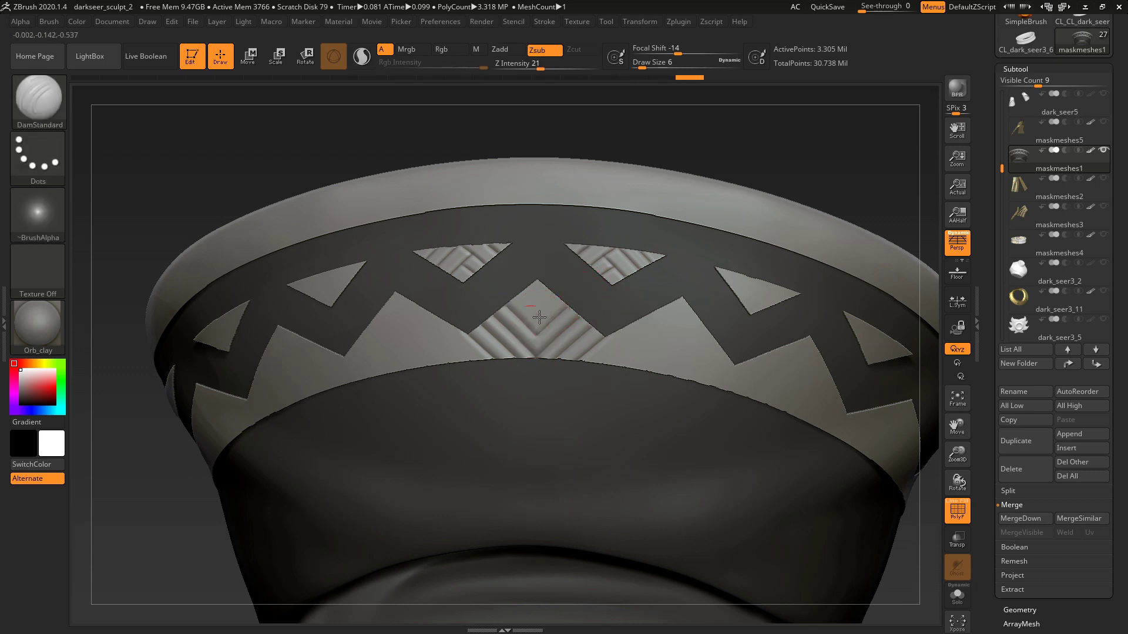
key("shift")
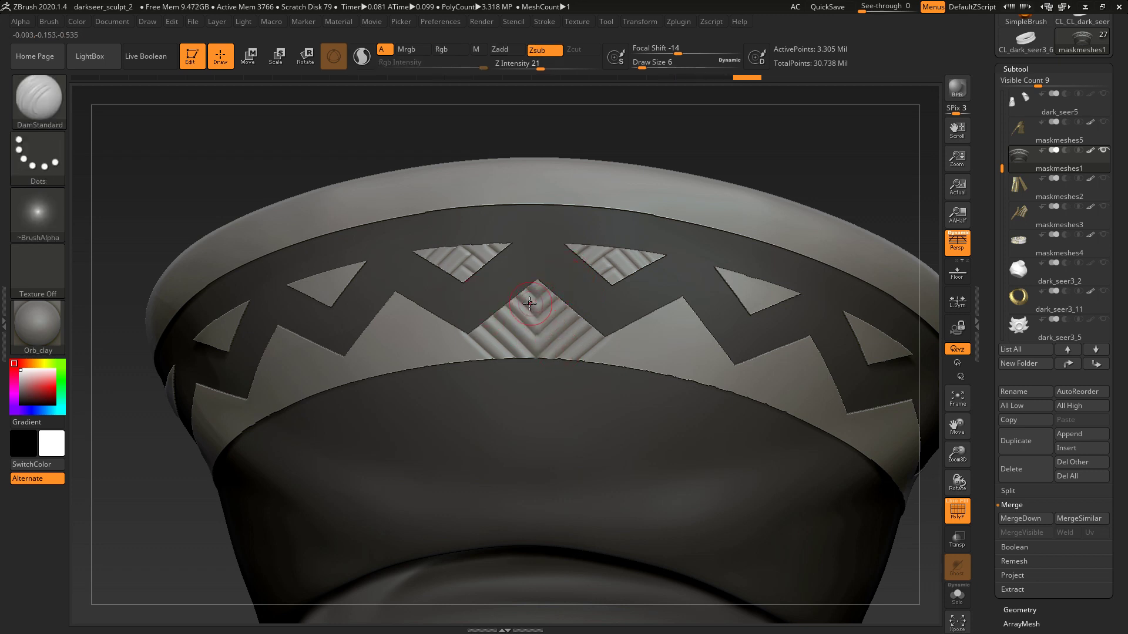
key("shift")
left_click_drag(555, 308, 543, 299, "shift")
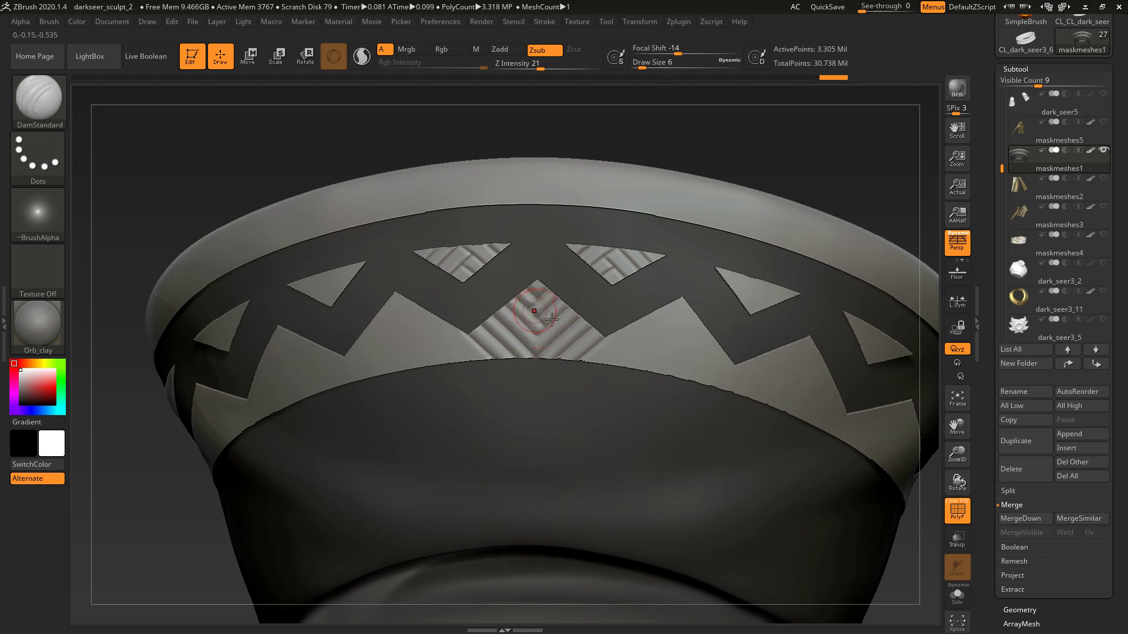
left_click_drag(540, 332, 531, 348)
key("ctrl+z")
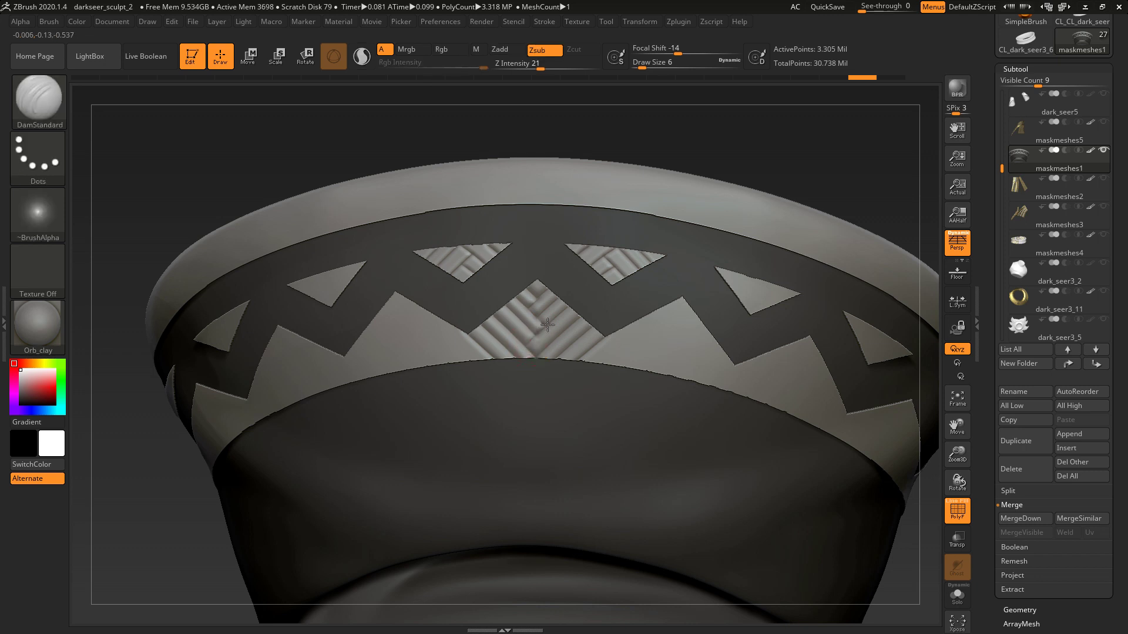
left_click_drag(540, 284, 539, 317)
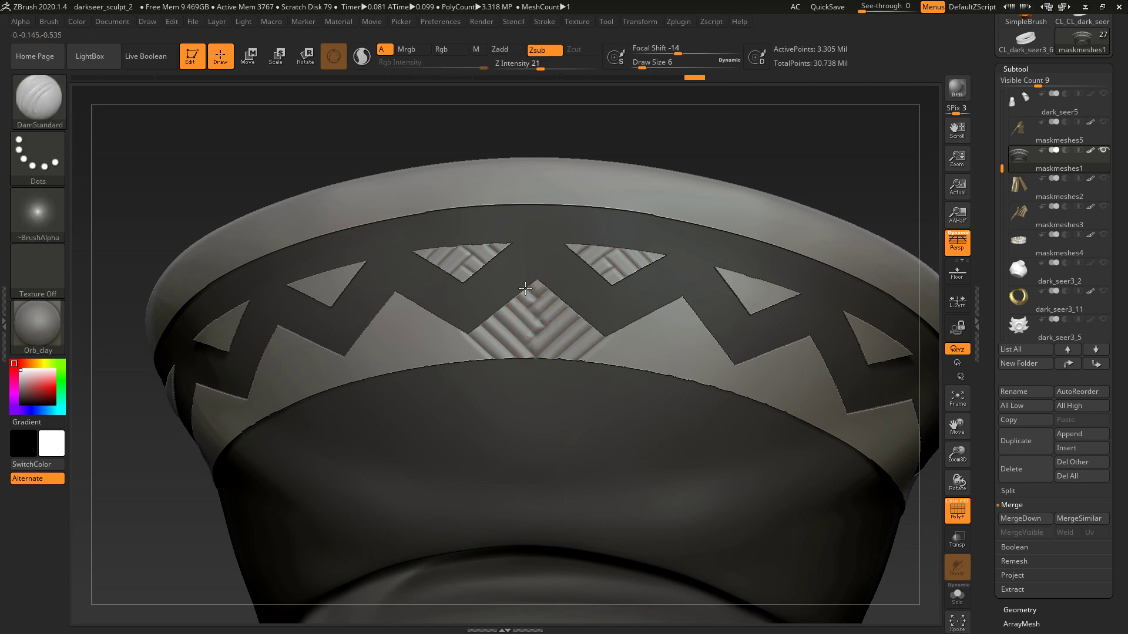
left_click_drag(801, 154, 798, 156)
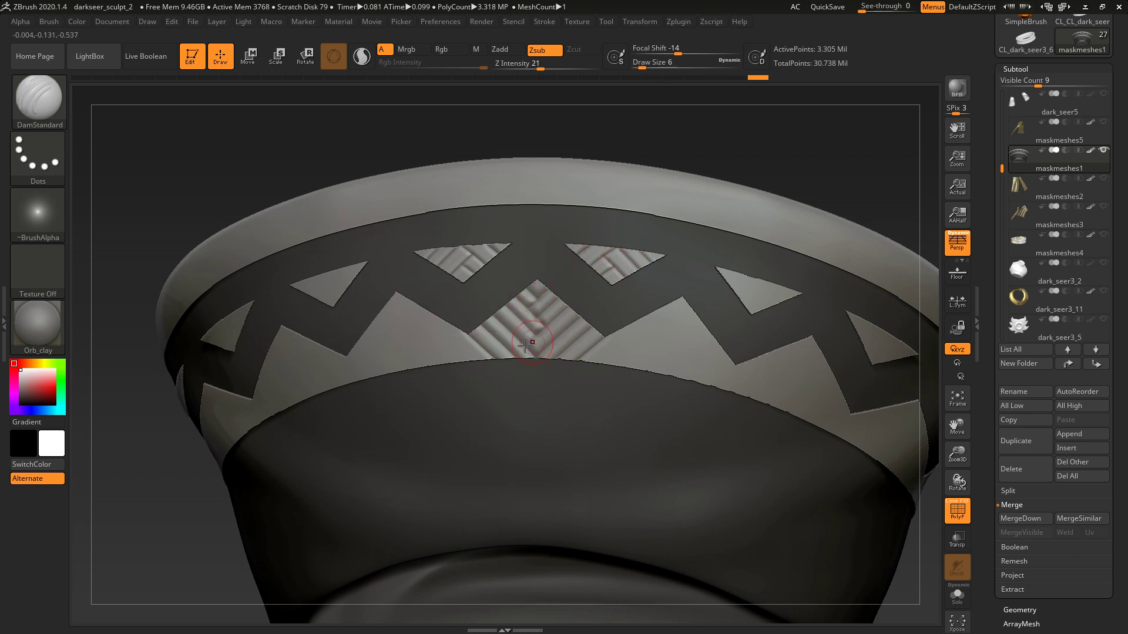
left_click_drag(541, 333, 535, 339)
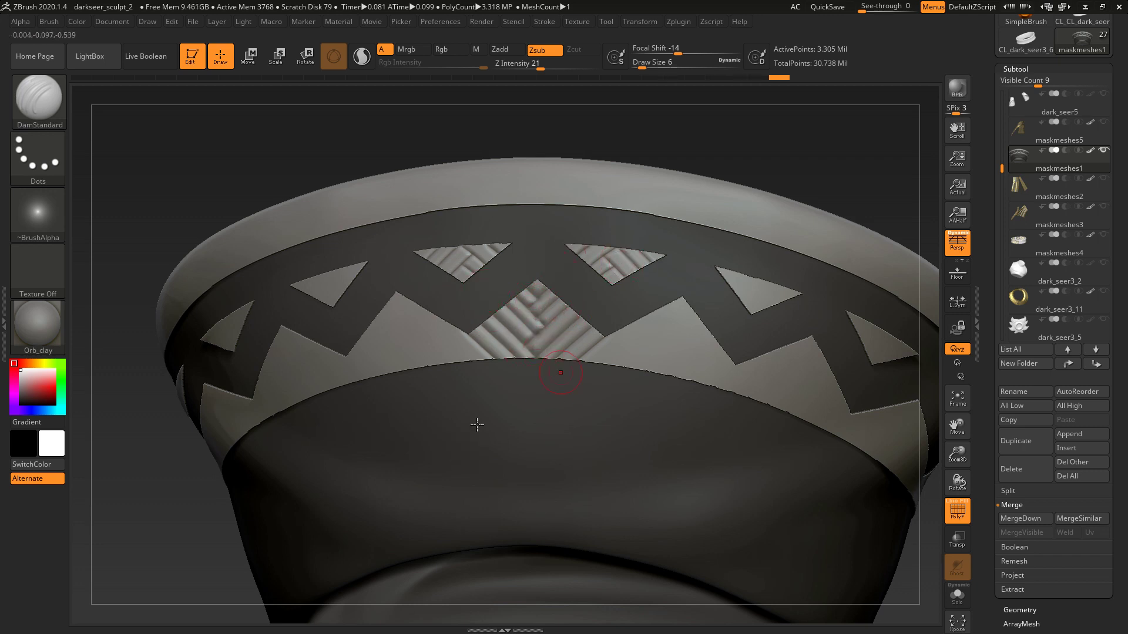
- Apply an Inflate deformation of 1 to the unmasked parts of the collar to raise the trim
left_click_drag(280, 160, 713, 201)
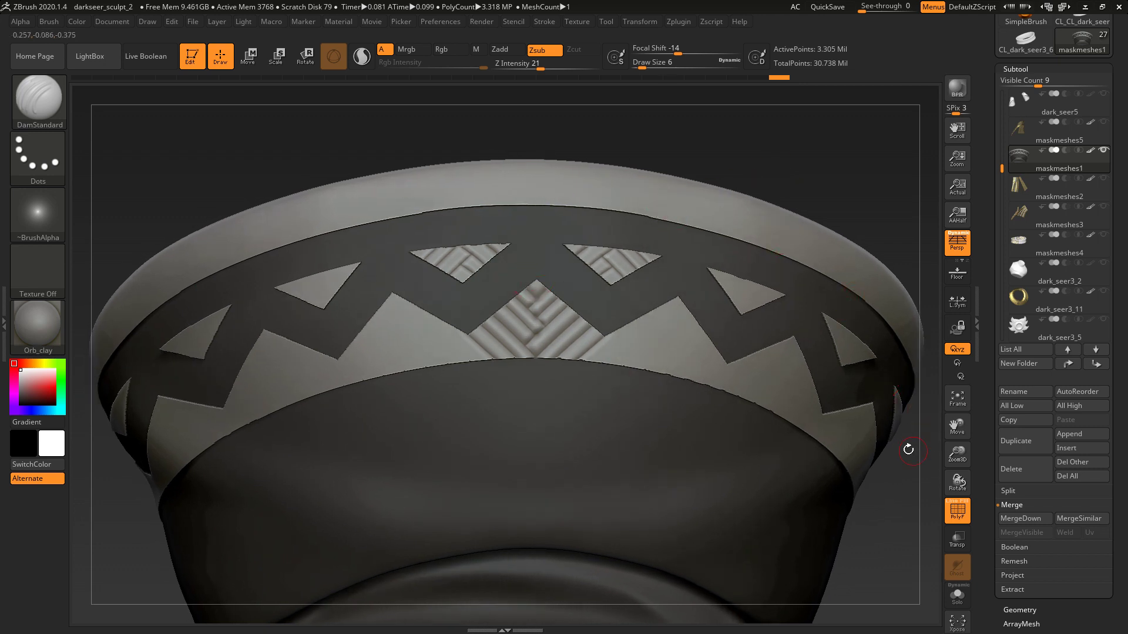
left_click_drag(958, 454, 950, 433)
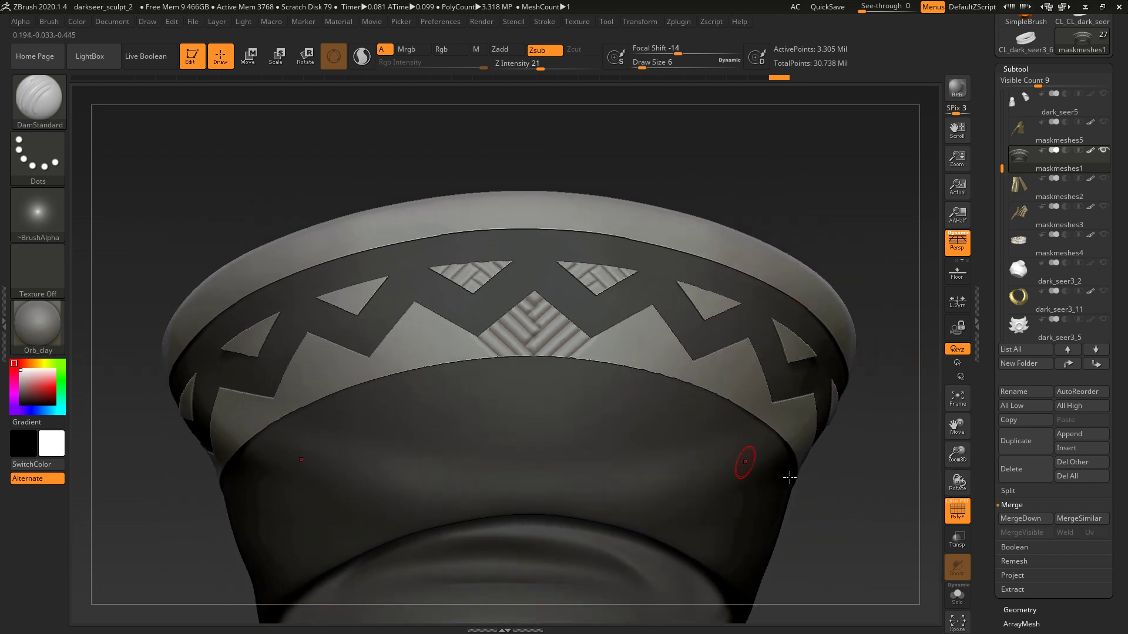
left_click_drag(812, 489, 830, 480)
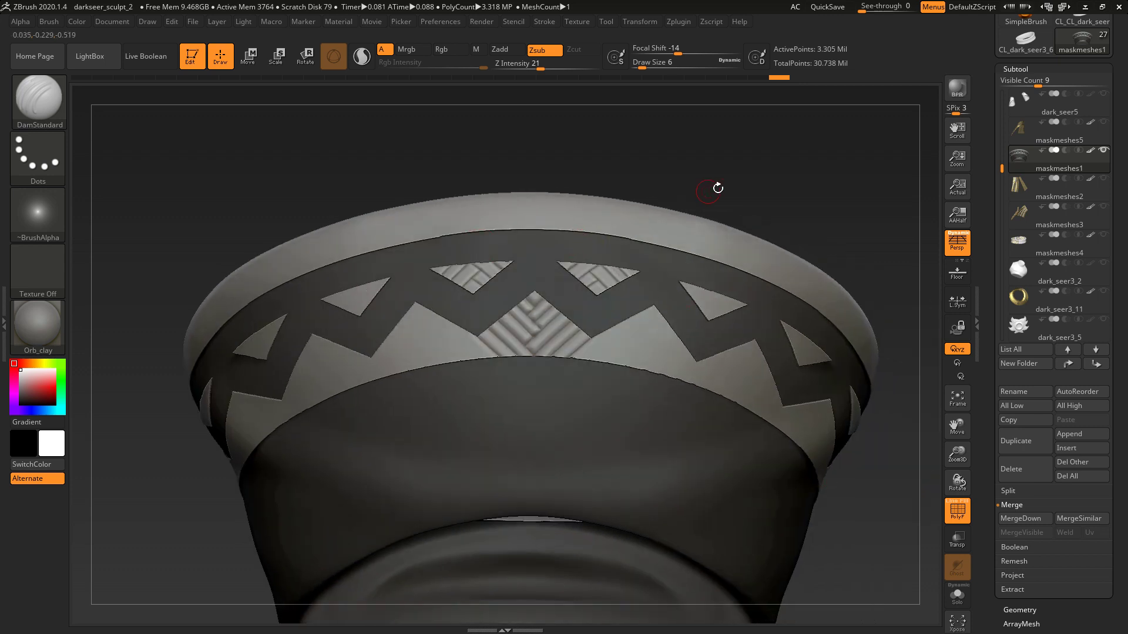
left_click_drag(734, 186, 712, 220)
mouse_move(1126, 524)
left_mouse_down()
mouse_move(1125, 388)
mouse_move(1125, 520)
left_mouse_up()
left_click(1019, 565)
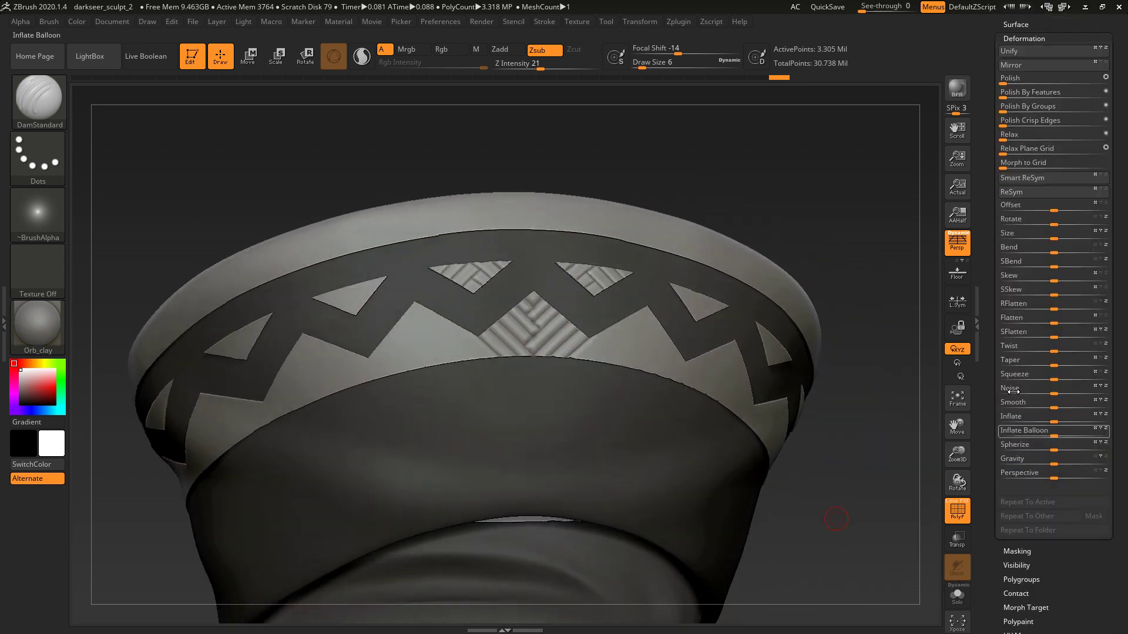
left_click(1014, 418)
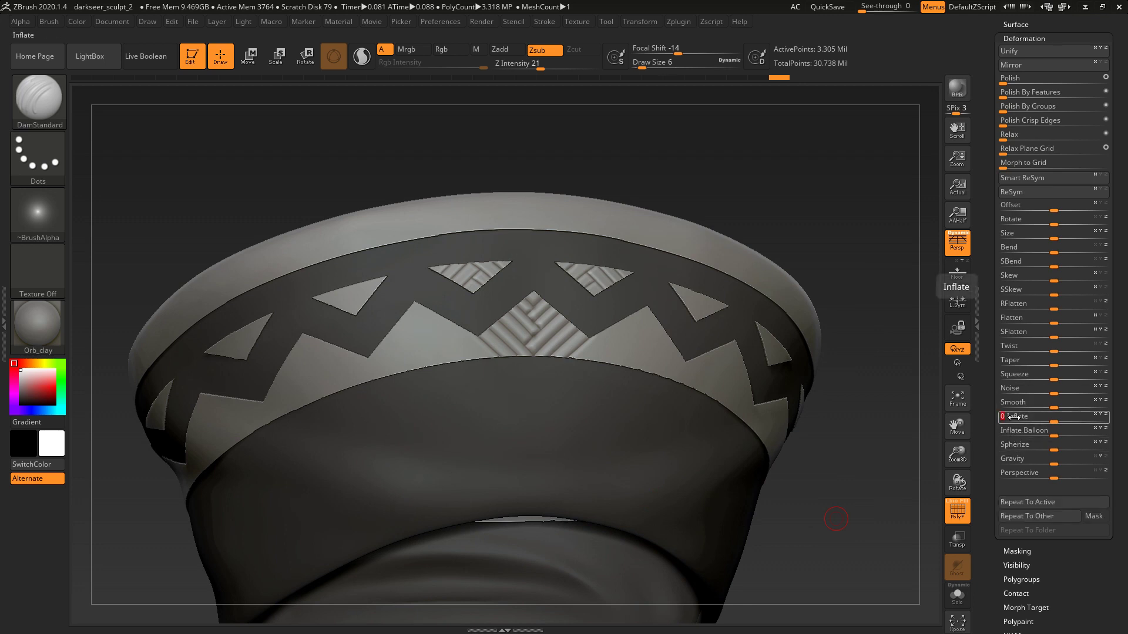
type("1")
key("Return")
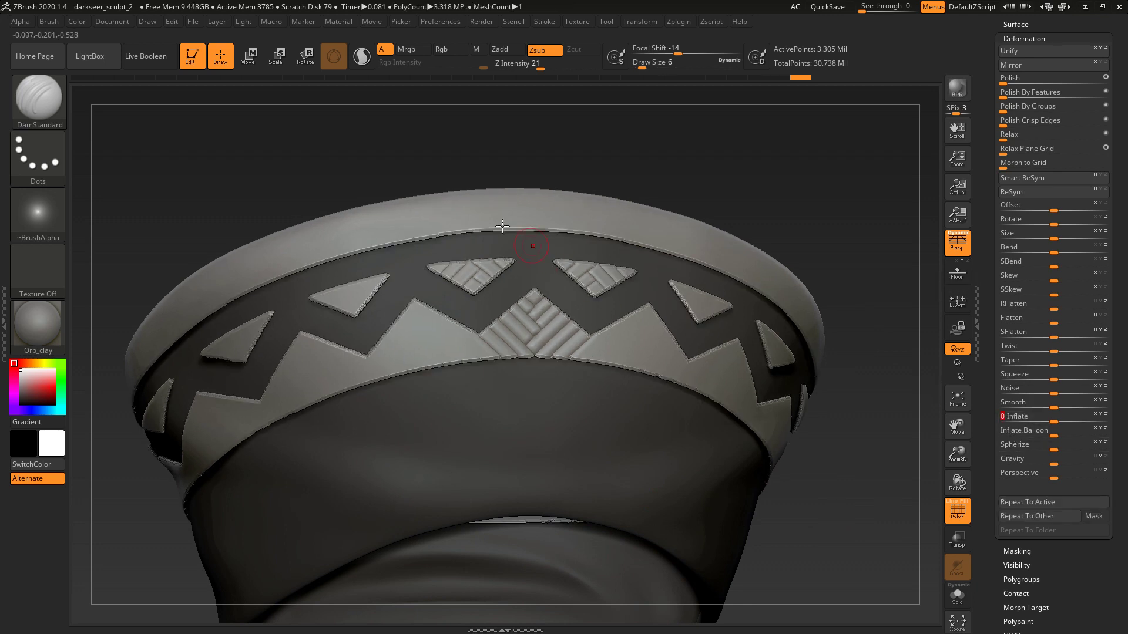
- Apply the Smooth deformation to the raised trim on the collar
left_click_drag(757, 206, 864, 264)
left_click_drag(1050, 403, 1123, 406)
left_click(1061, 404)
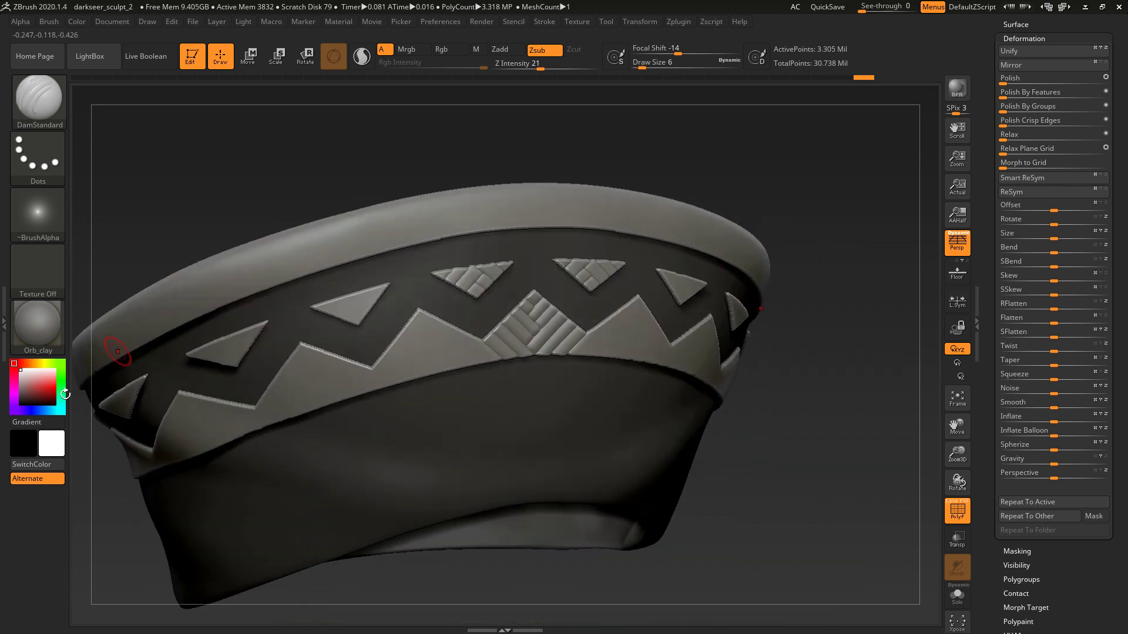
left_click_drag(274, 178, 479, 81)
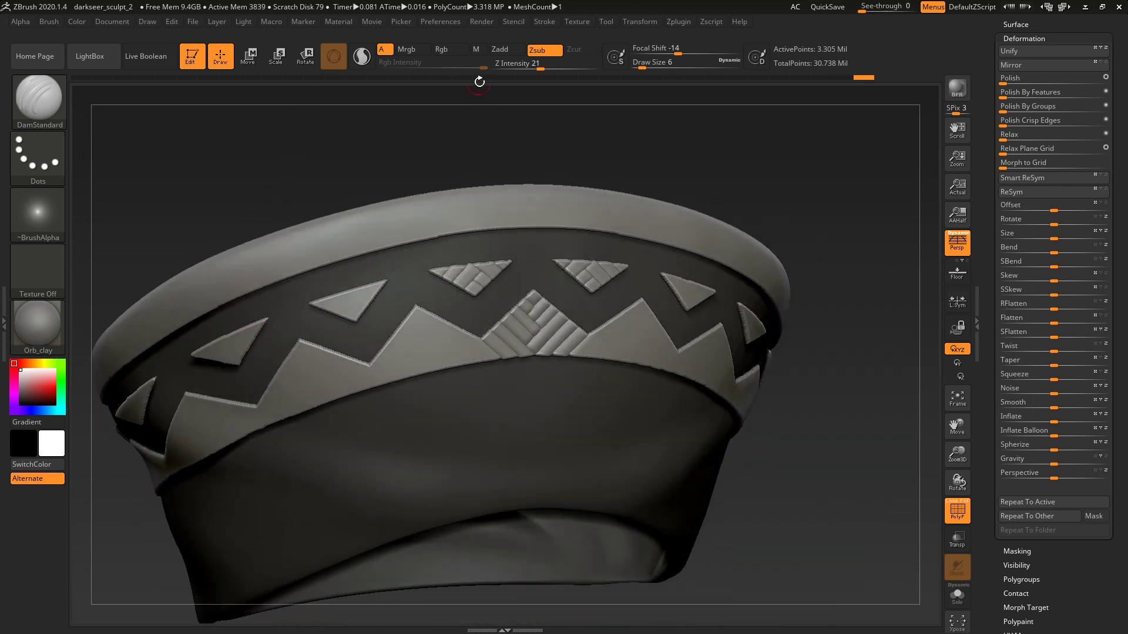
- Fill the unmasked trim of the collar with the Gold material, applying the material channel only
left_click(477, 50)
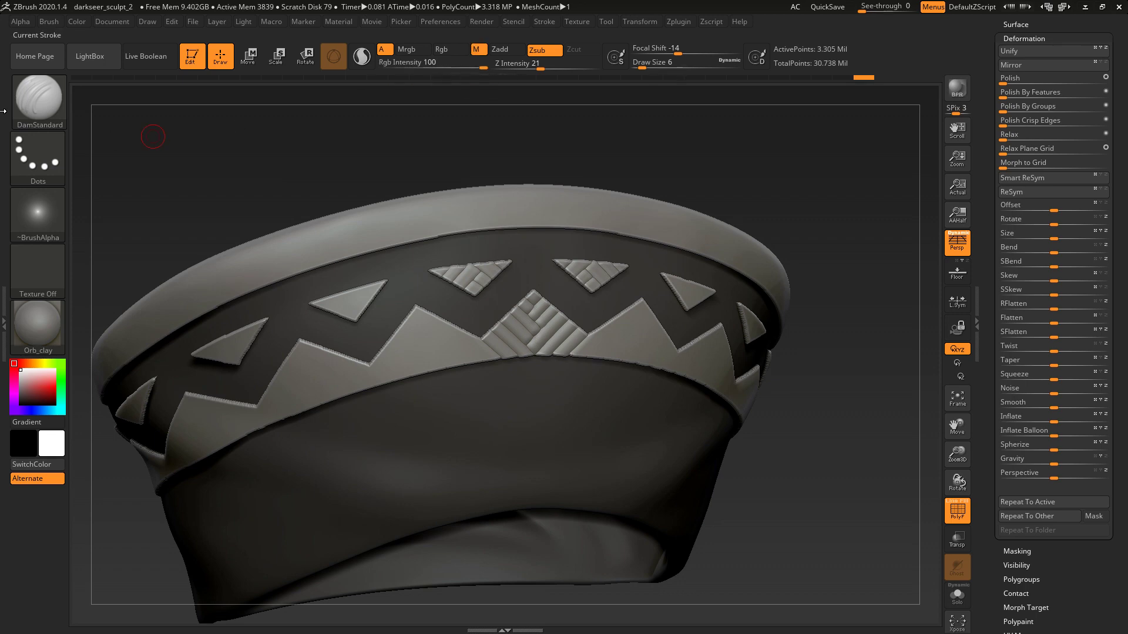
left_click(78, 22)
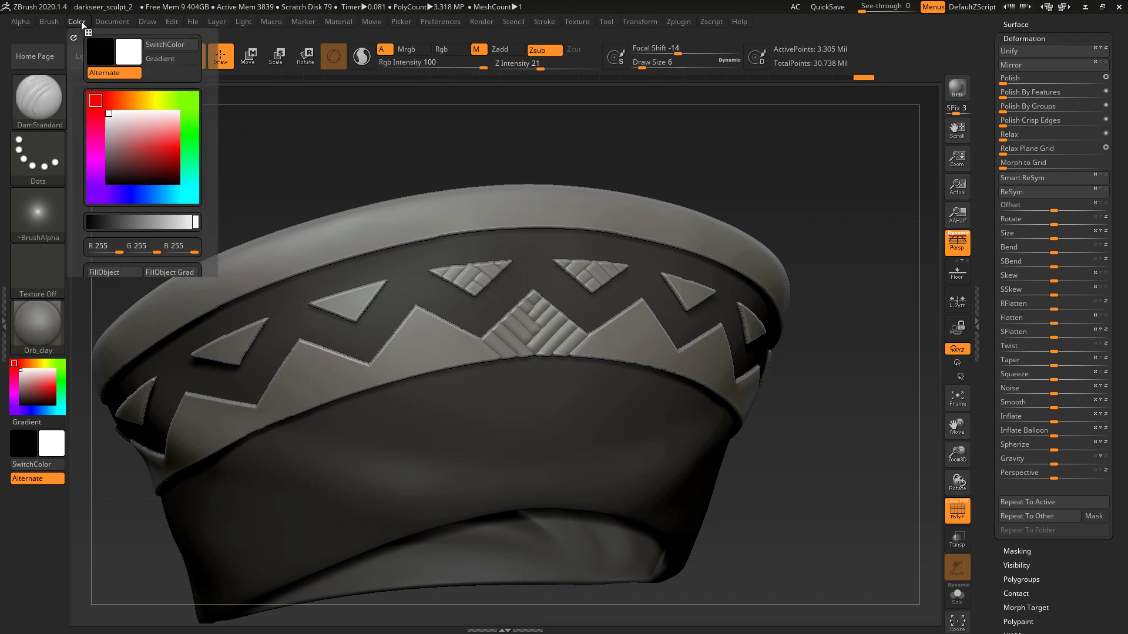
left_click(21, 323)
left_click(236, 331)
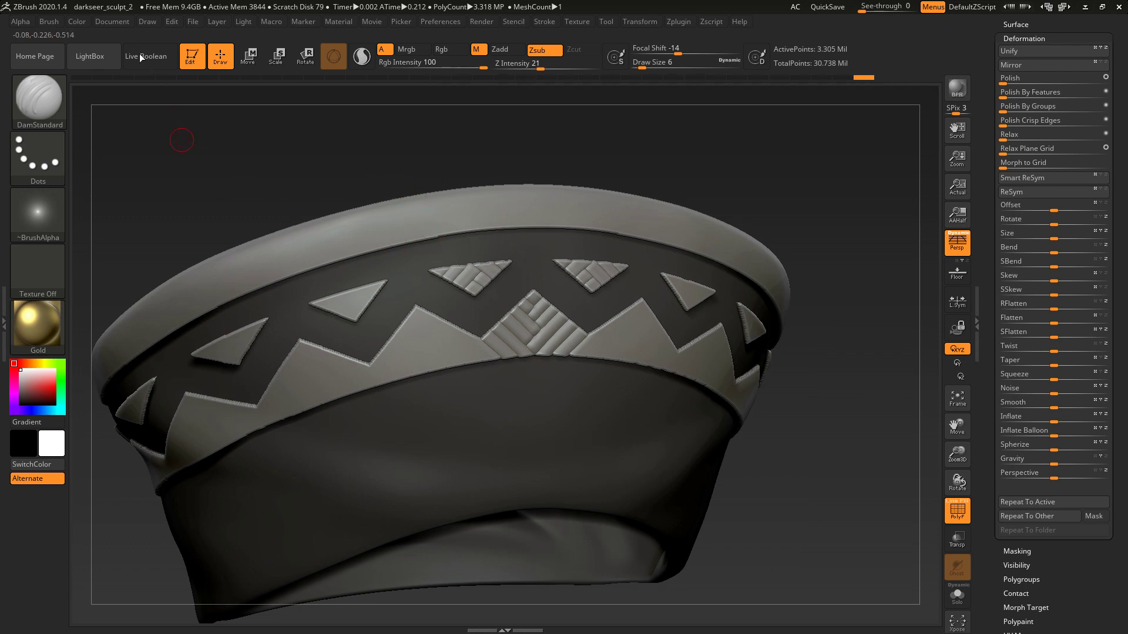
left_click(75, 23)
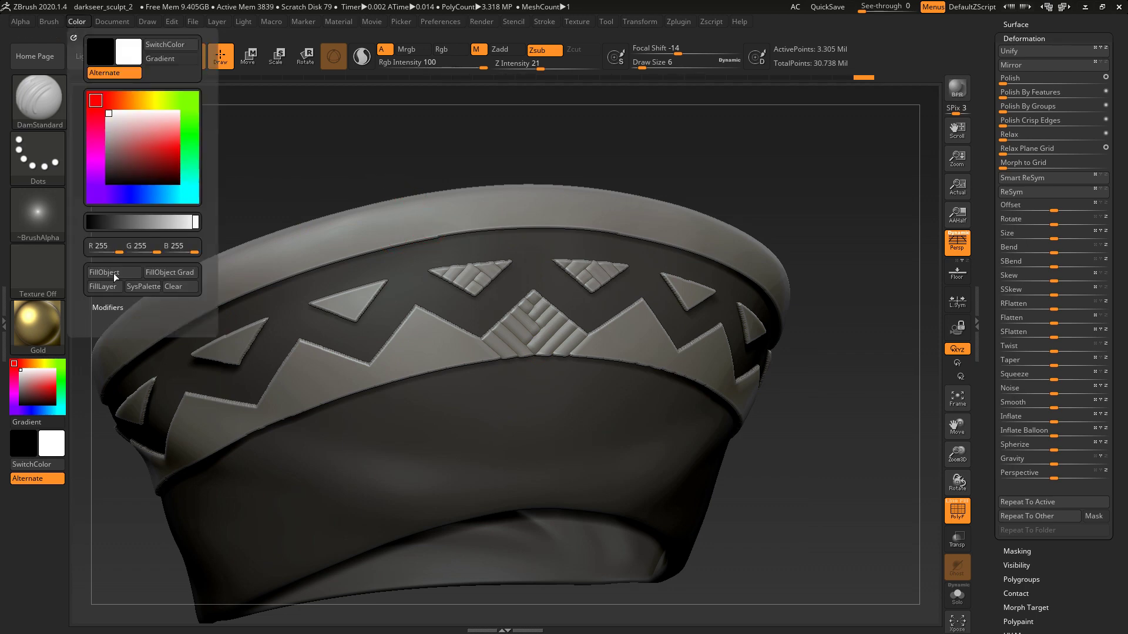
left_click(114, 273)
left_click_drag(390, 164, 395, 194)
- Set the active material back to Orb_clay and clear the mask on the collar
left_click(44, 326)
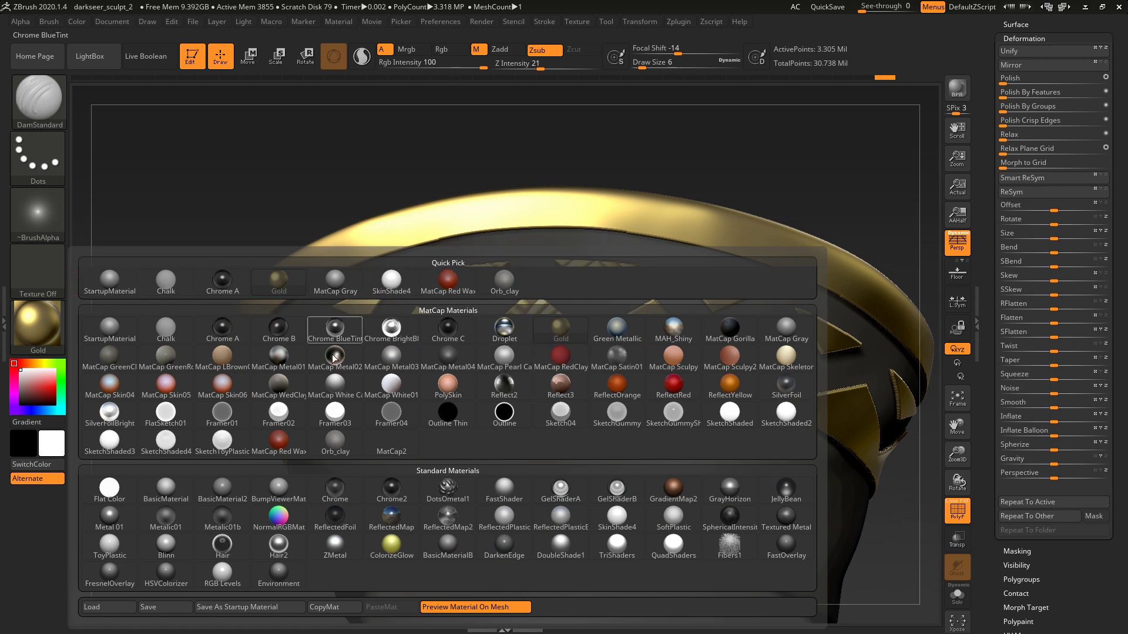
left_click(335, 442)
left_click_drag(246, 189, 271, 210, "ctrl")
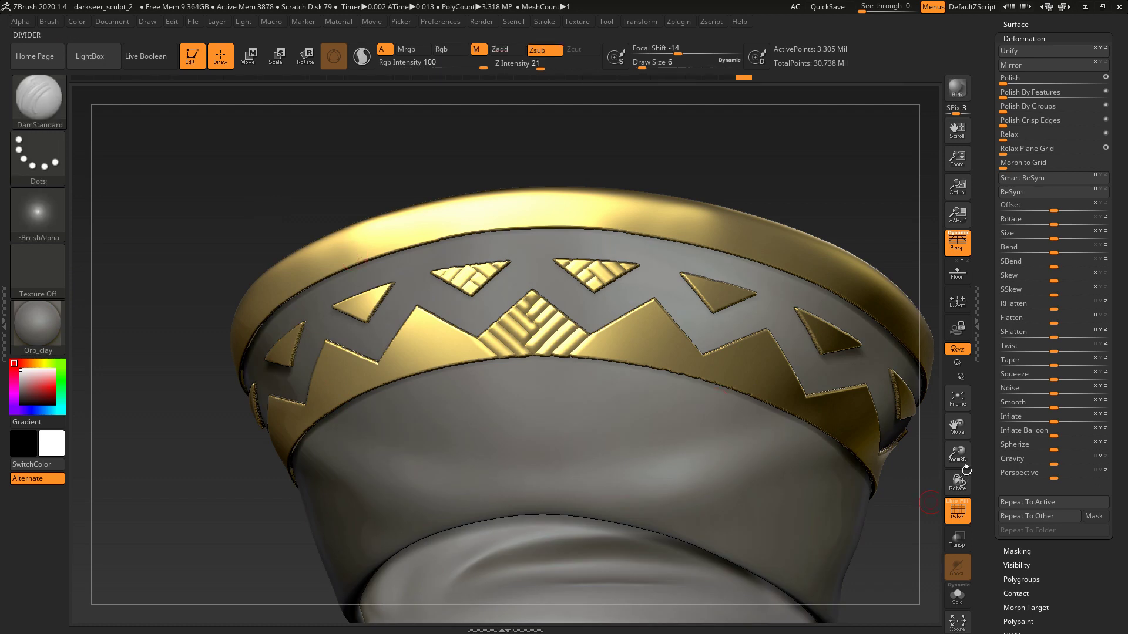
- Make the maskmeshes2, maskmeshes3, maskmeshes4 and maskmeshes5 subtools visible together with the collar
left_click_drag(960, 459, 933, 364)
left_click_drag(787, 418, 1048, 279)
scroll(1049, 278, "up", 3)
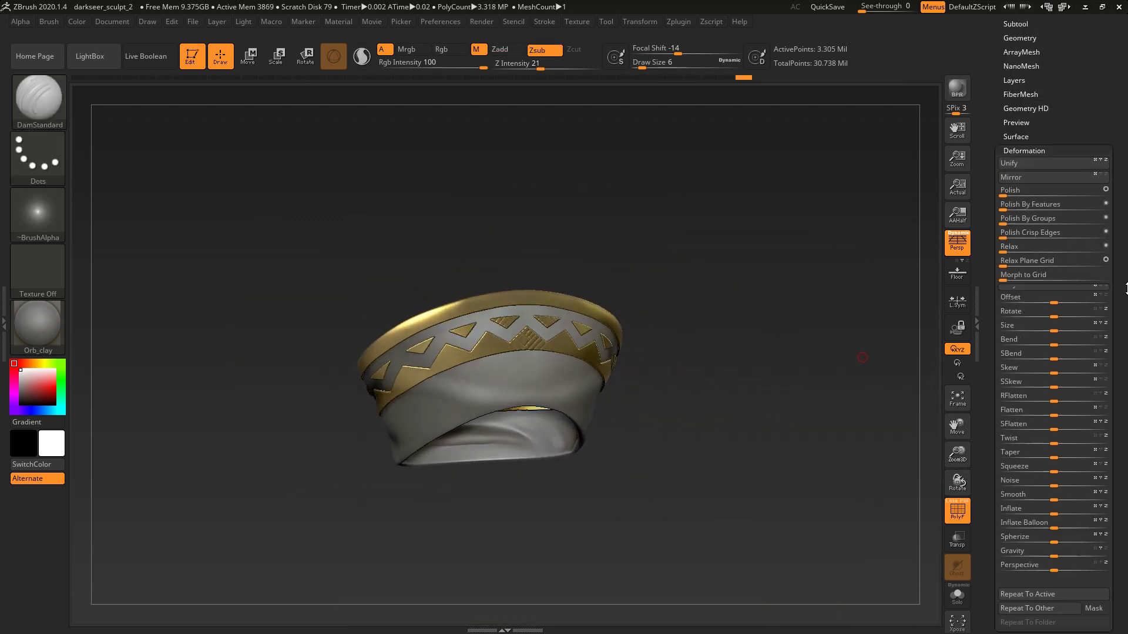
left_click_drag(646, 376, 760, 385)
left_click_drag(956, 461, 956, 441)
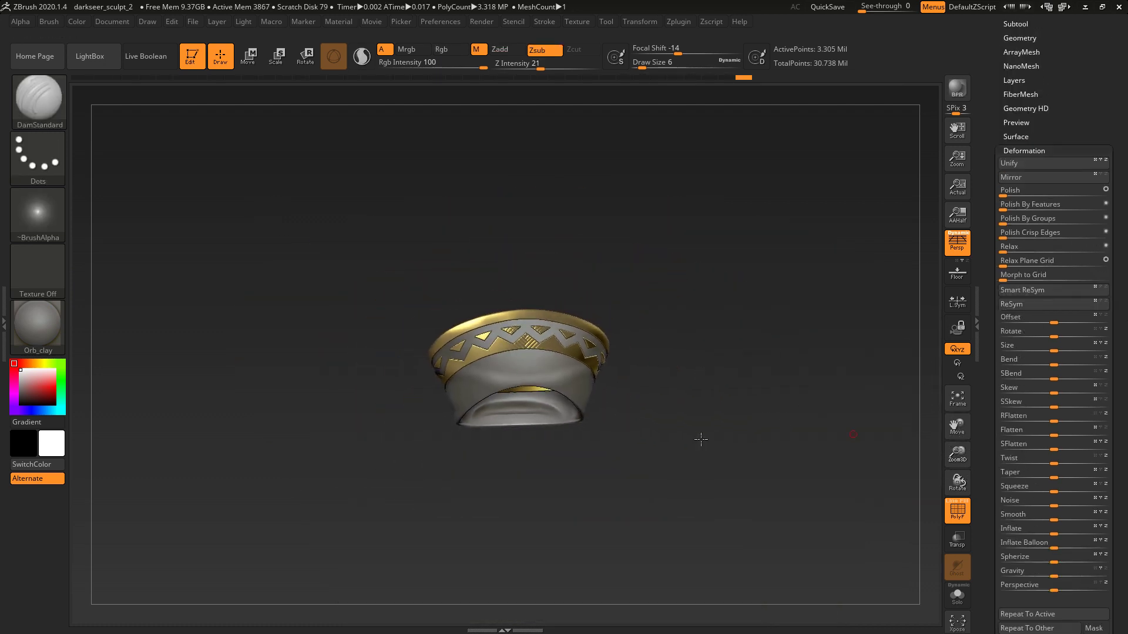
left_click_drag(702, 440, 759, 456)
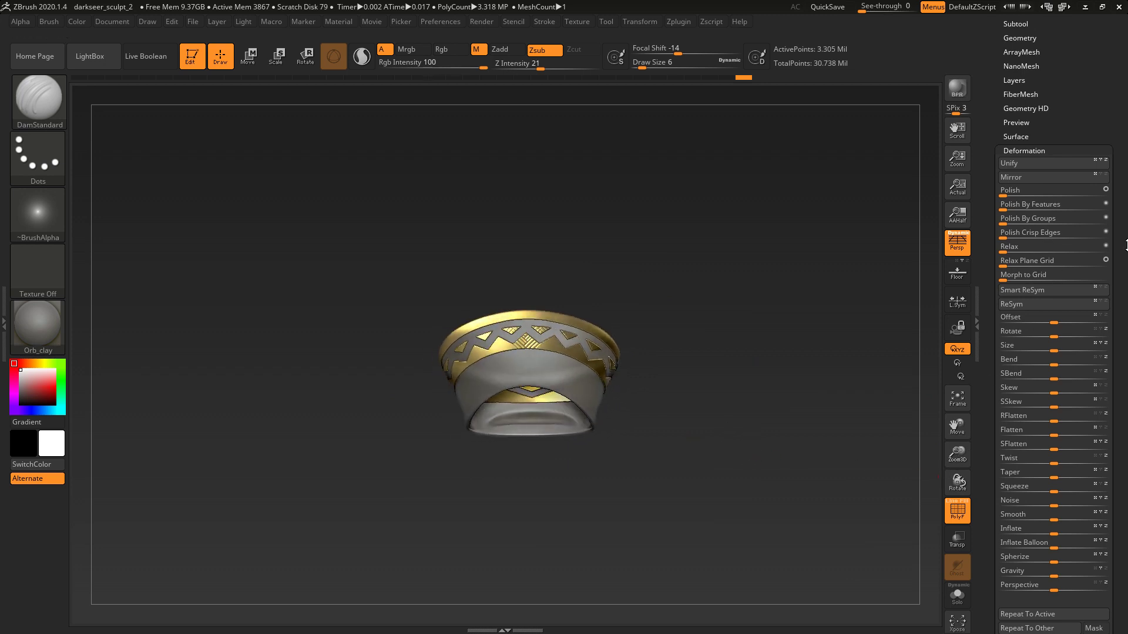
left_click_drag(1126, 253, 1123, 297)
left_click(1018, 68)
left_click_drag(754, 245, 772, 247)
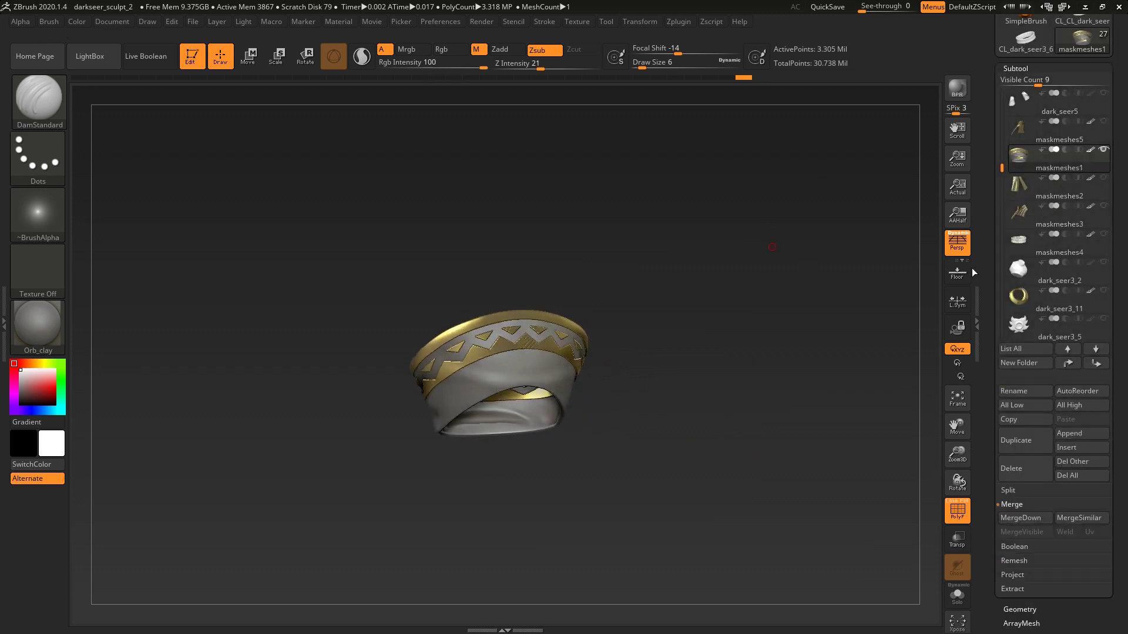
left_click(1105, 177)
left_click(1104, 206)
left_click_drag(751, 296, 798, 290)
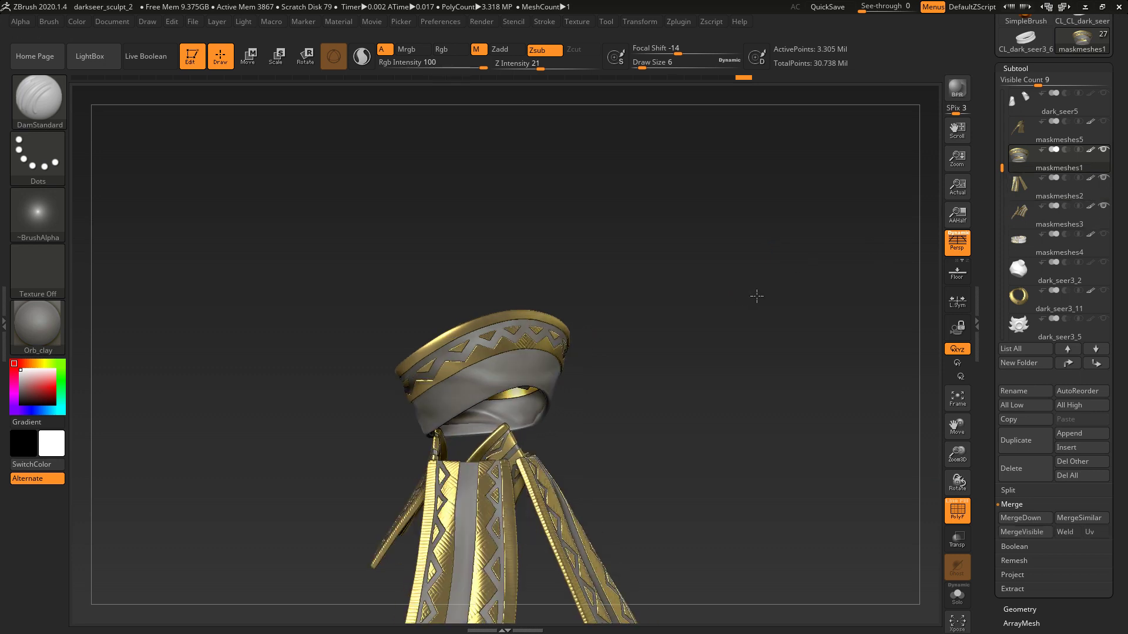
left_click(1103, 234)
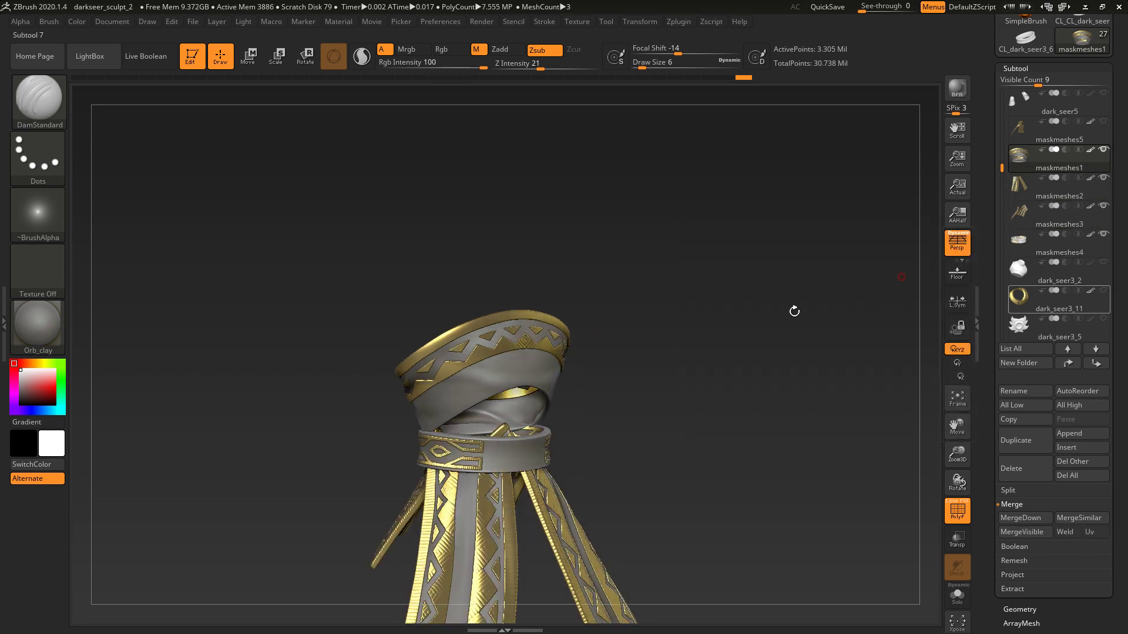
left_click(1103, 121)
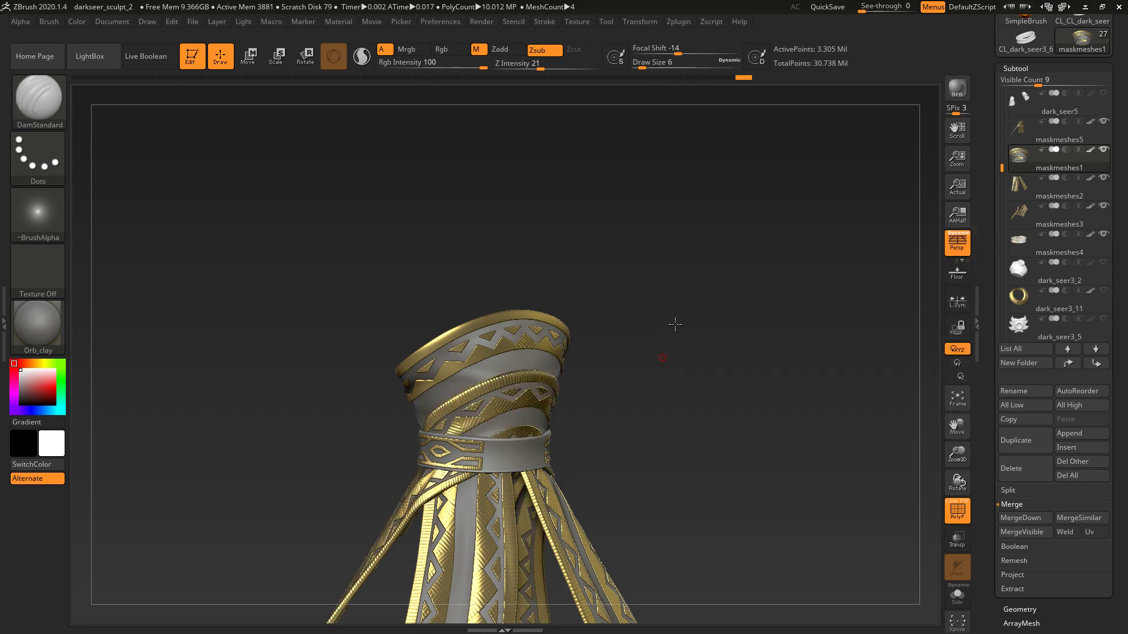
- Show the dark_seer3_2 torso and dark_seer3_11 neckpiece subtools and examine the assembled outfit from several angles
key("f")
left_click_drag(736, 285, 684, 247)
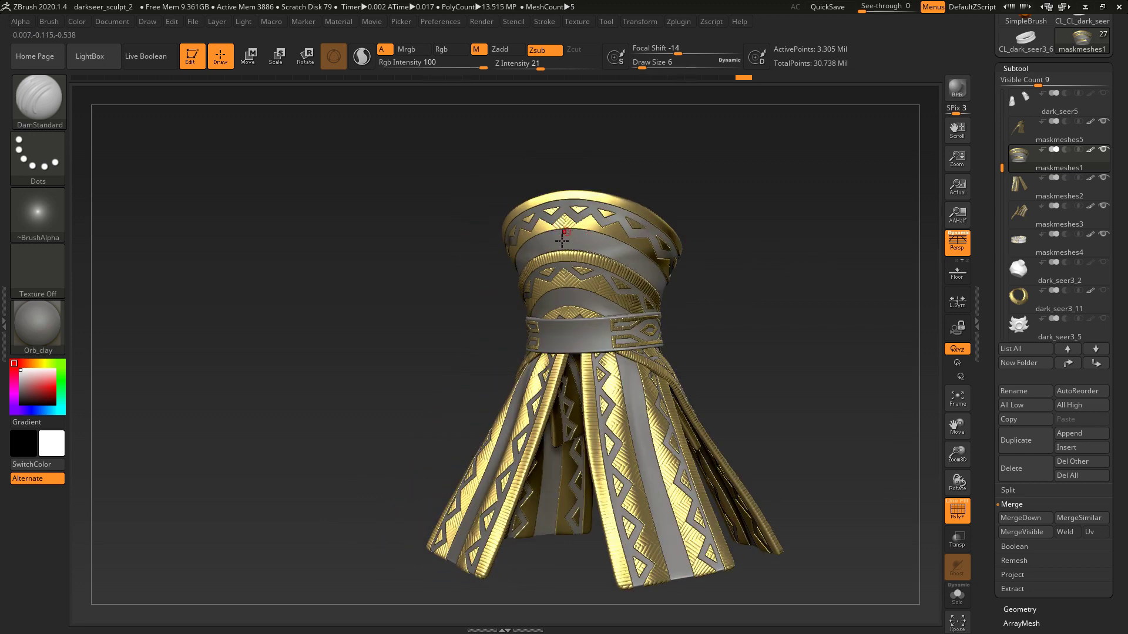
left_click_drag(773, 256, 795, 235)
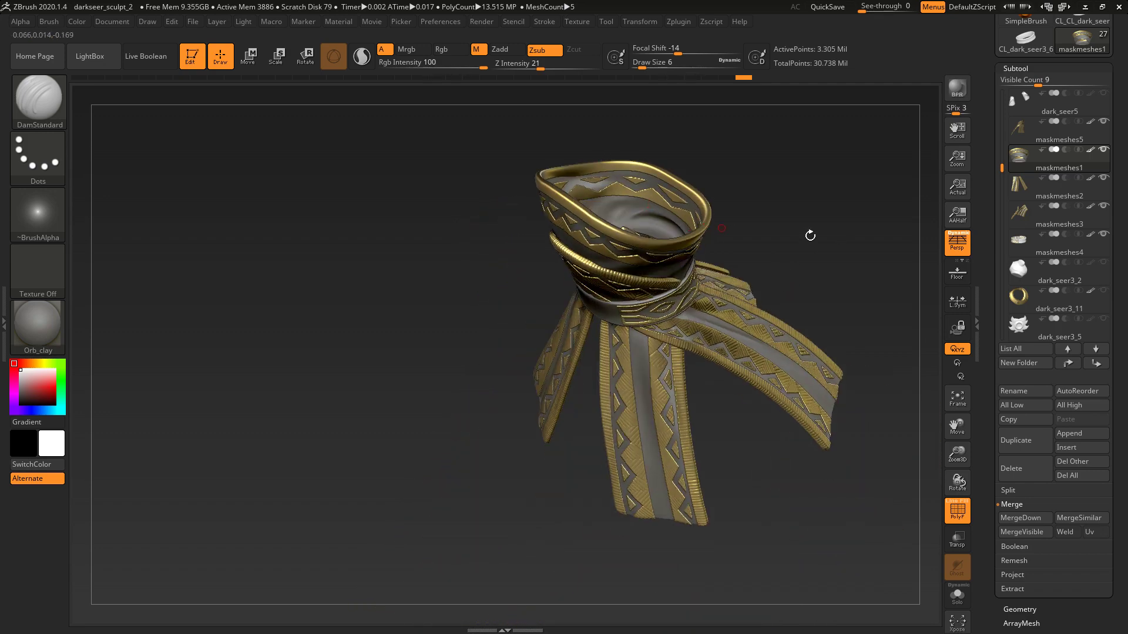
left_click_drag(791, 184, 782, 352)
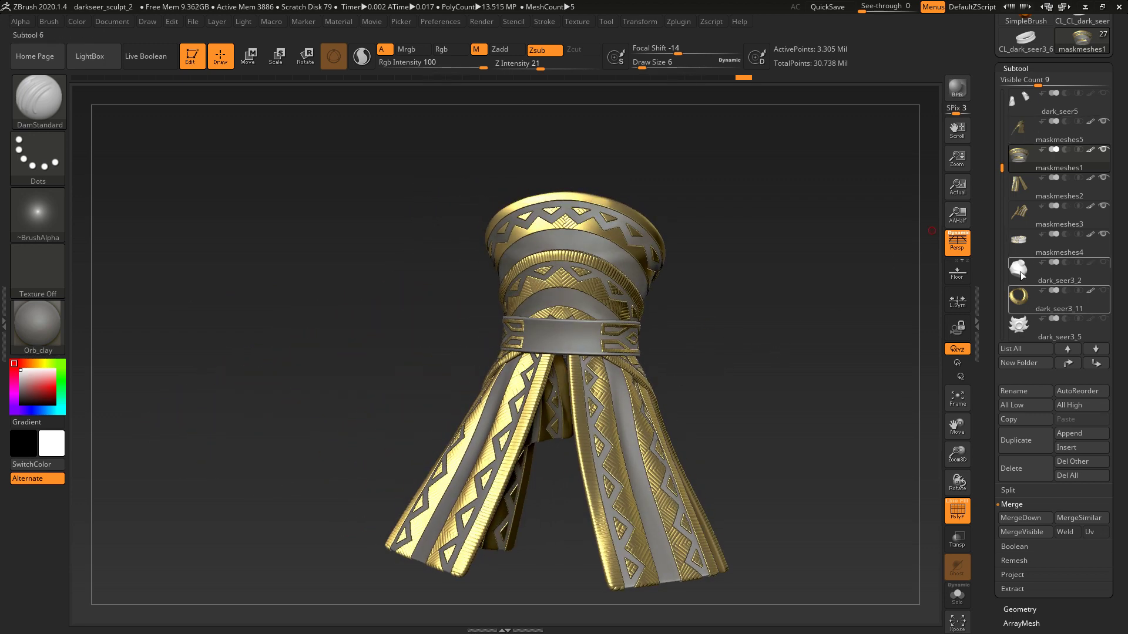
left_click_drag(813, 311, 846, 326)
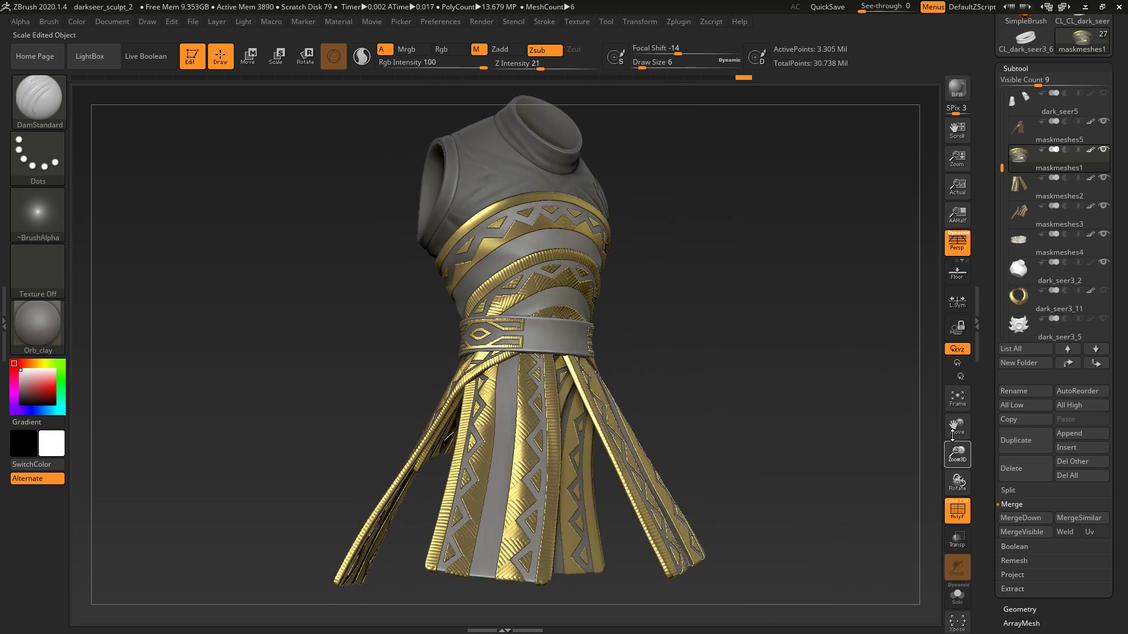
left_click_drag(952, 436, 950, 411)
left_click_drag(786, 385, 714, 314)
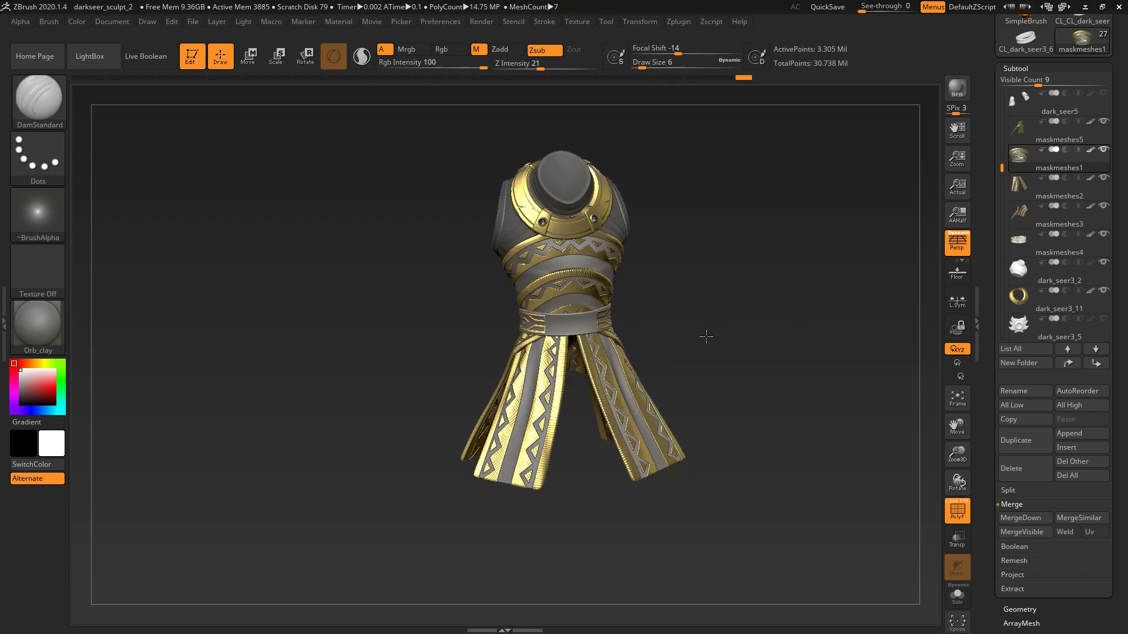